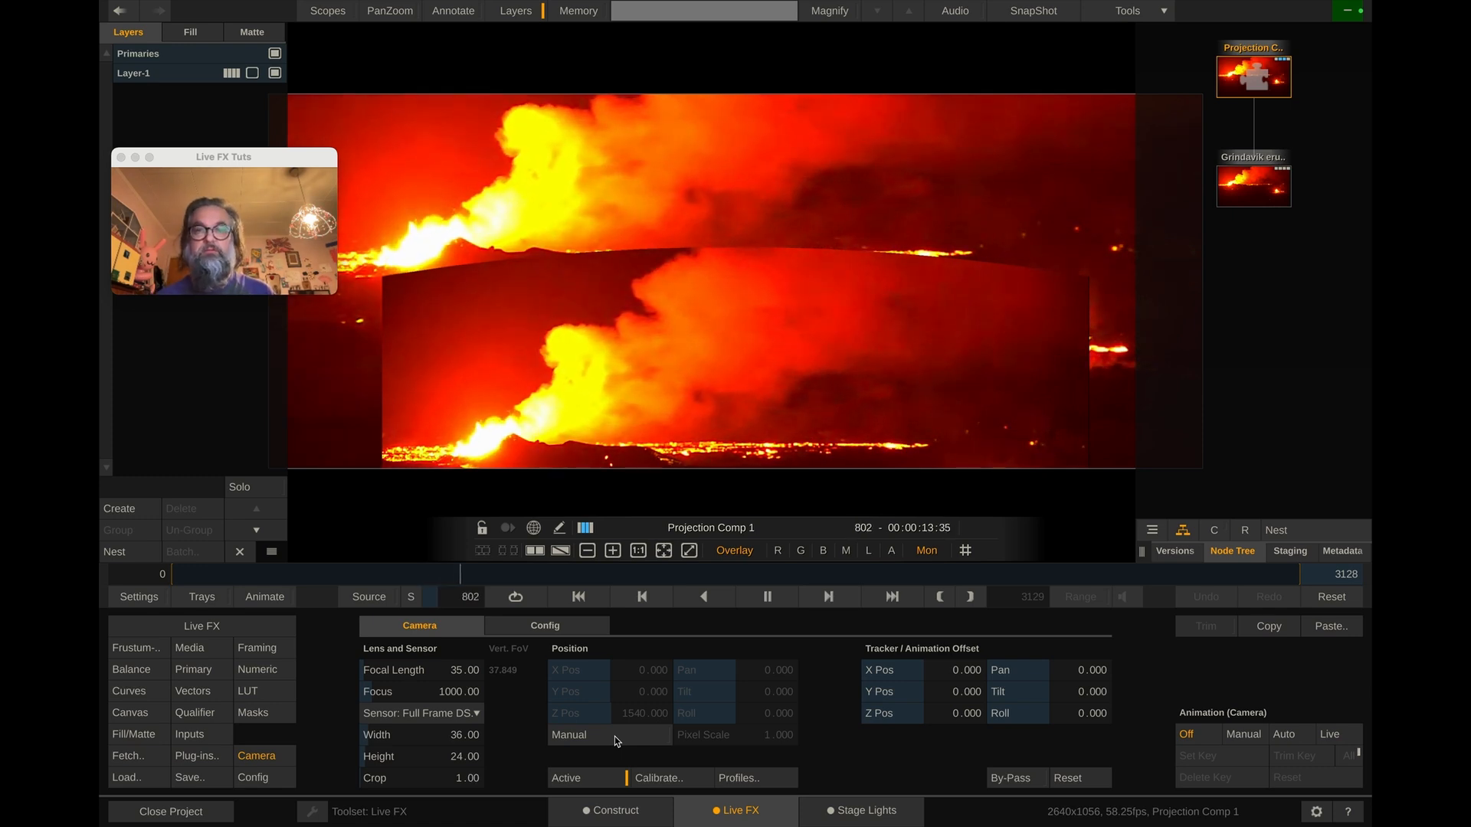
Enable manual camera positioning, reset Z Pos, and set Y Pos to 1.067 and Z Pos to -0.831.
click(617, 738)
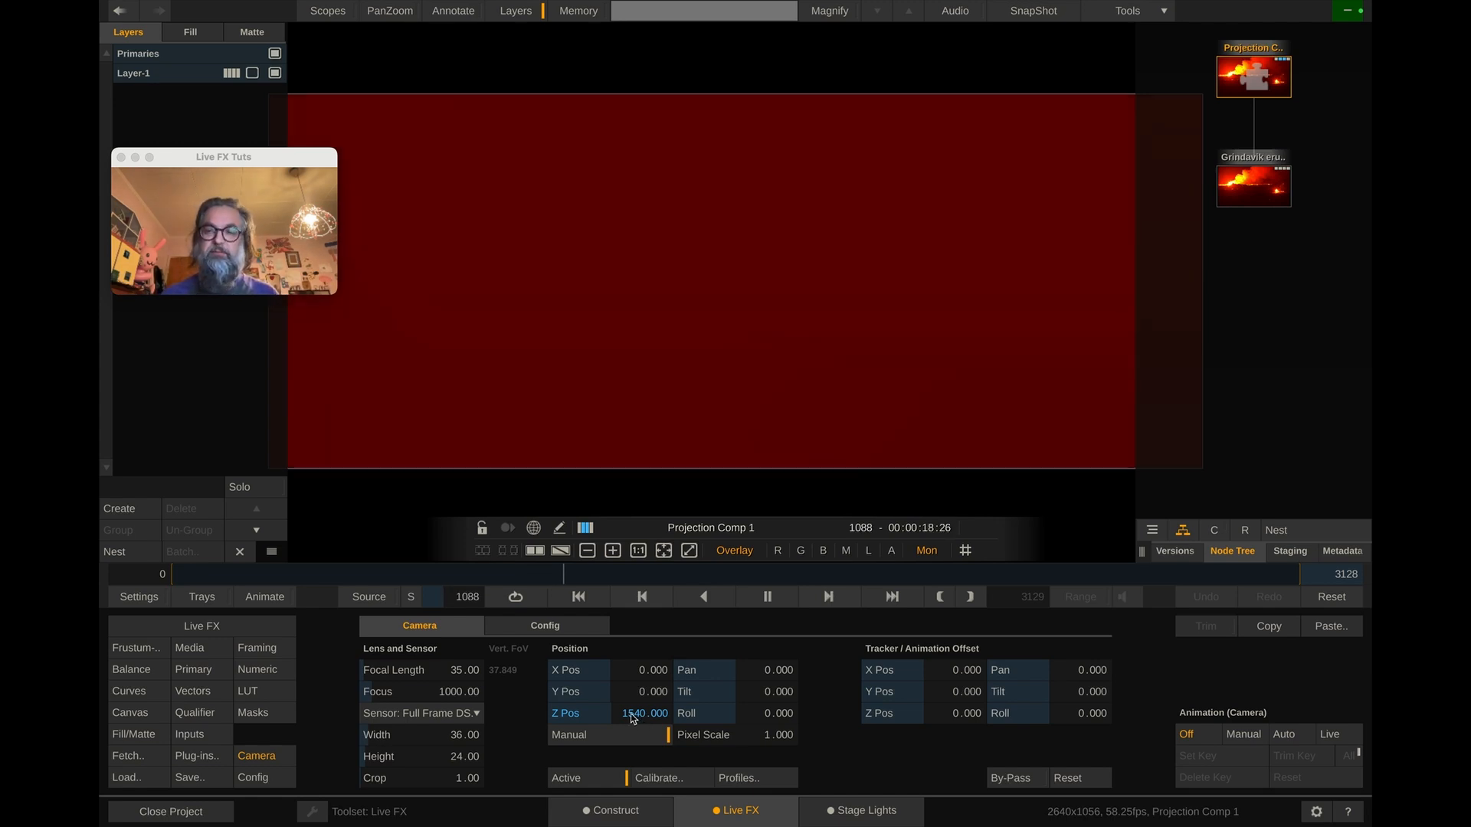
right_click(628, 715)
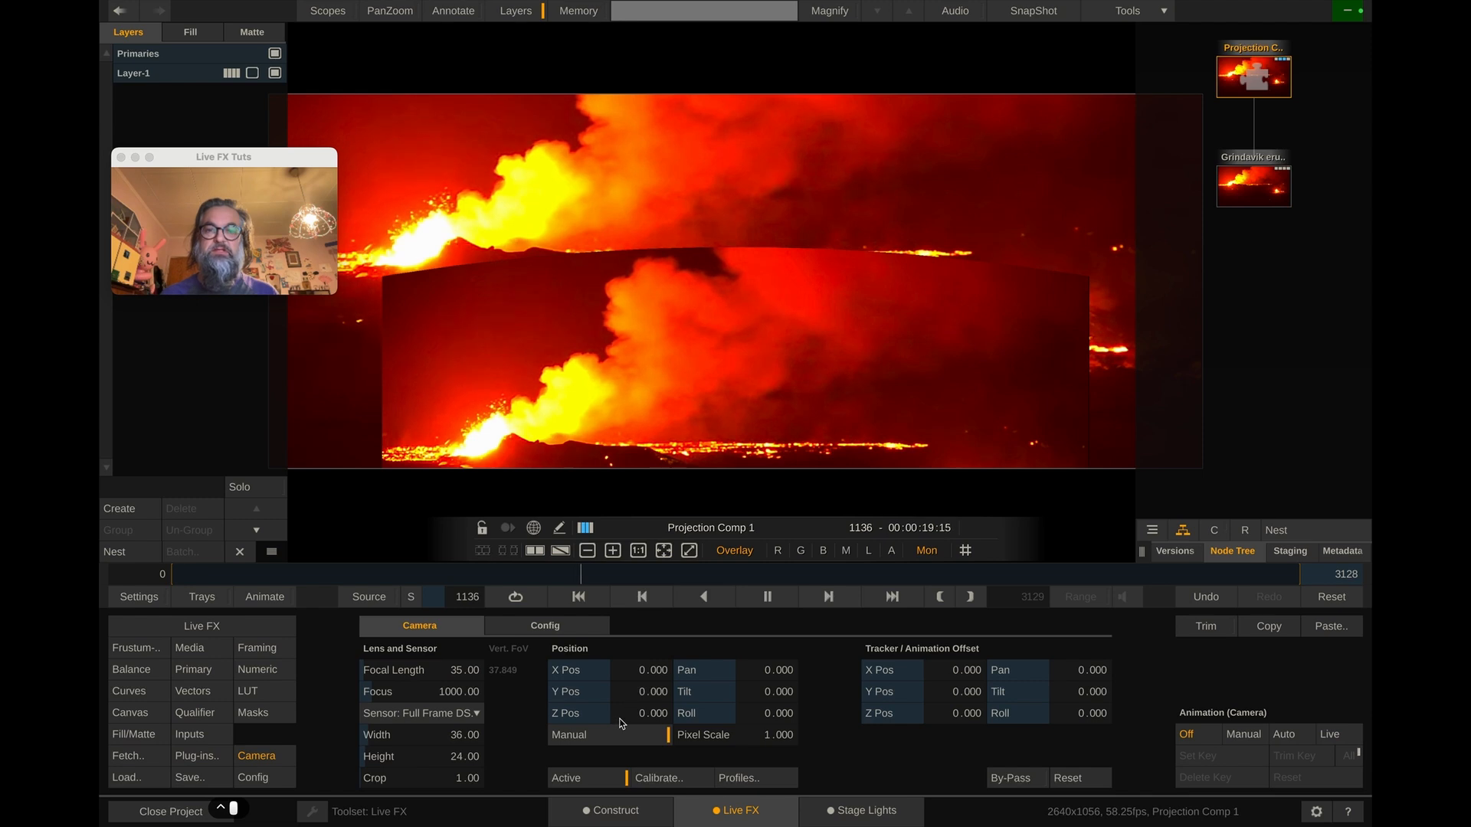
drag(646, 721, 644, 667)
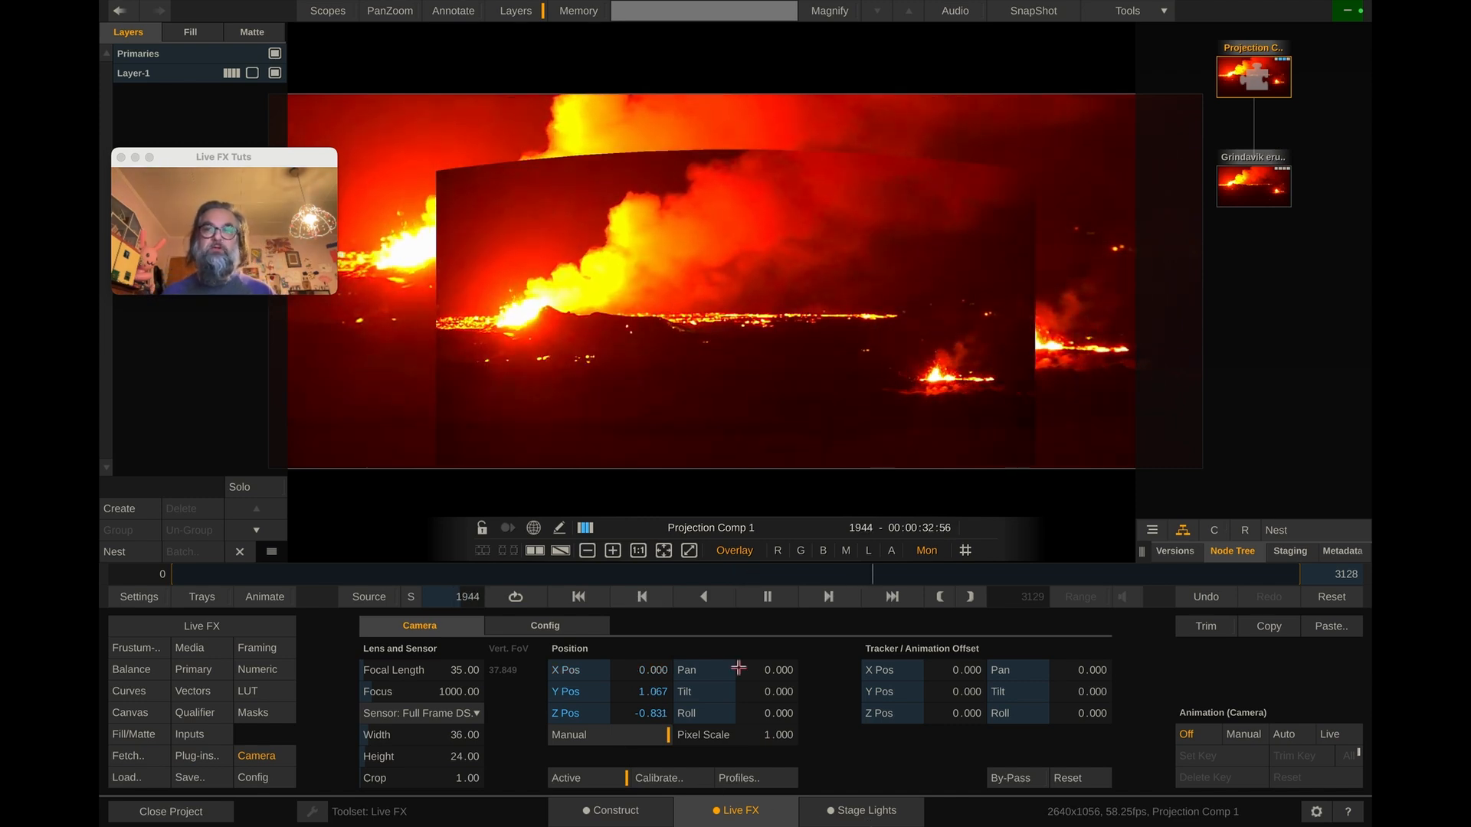
Try adjusting the camera's rotation, and reset its pan, tilt and roll to 0.
drag(739, 693, 804, 713)
ctrl+click(712, 713)
ctrl+click(708, 691)
ctrl+click(706, 669)
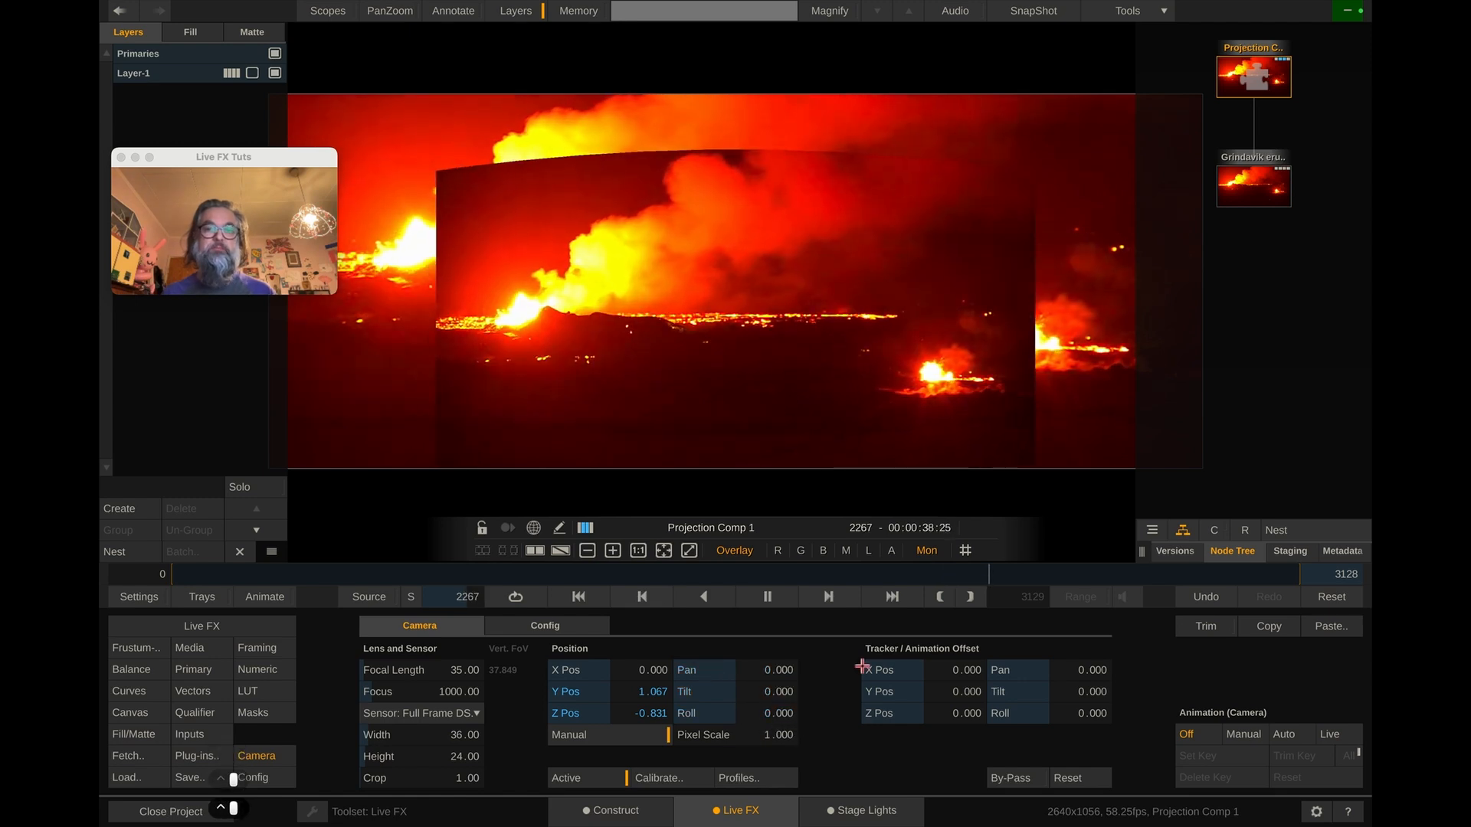
click(259, 755)
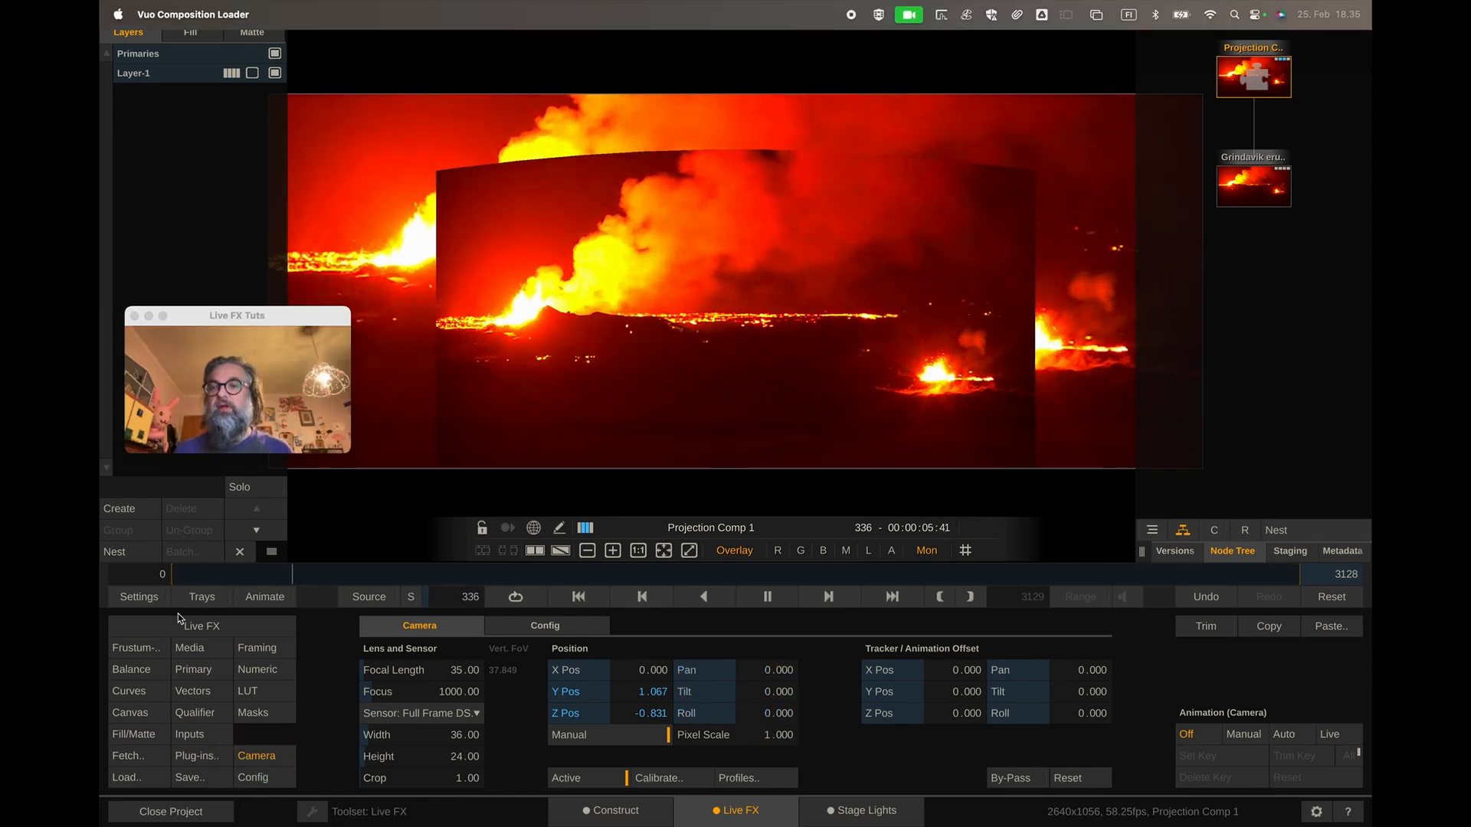
click(196, 624)
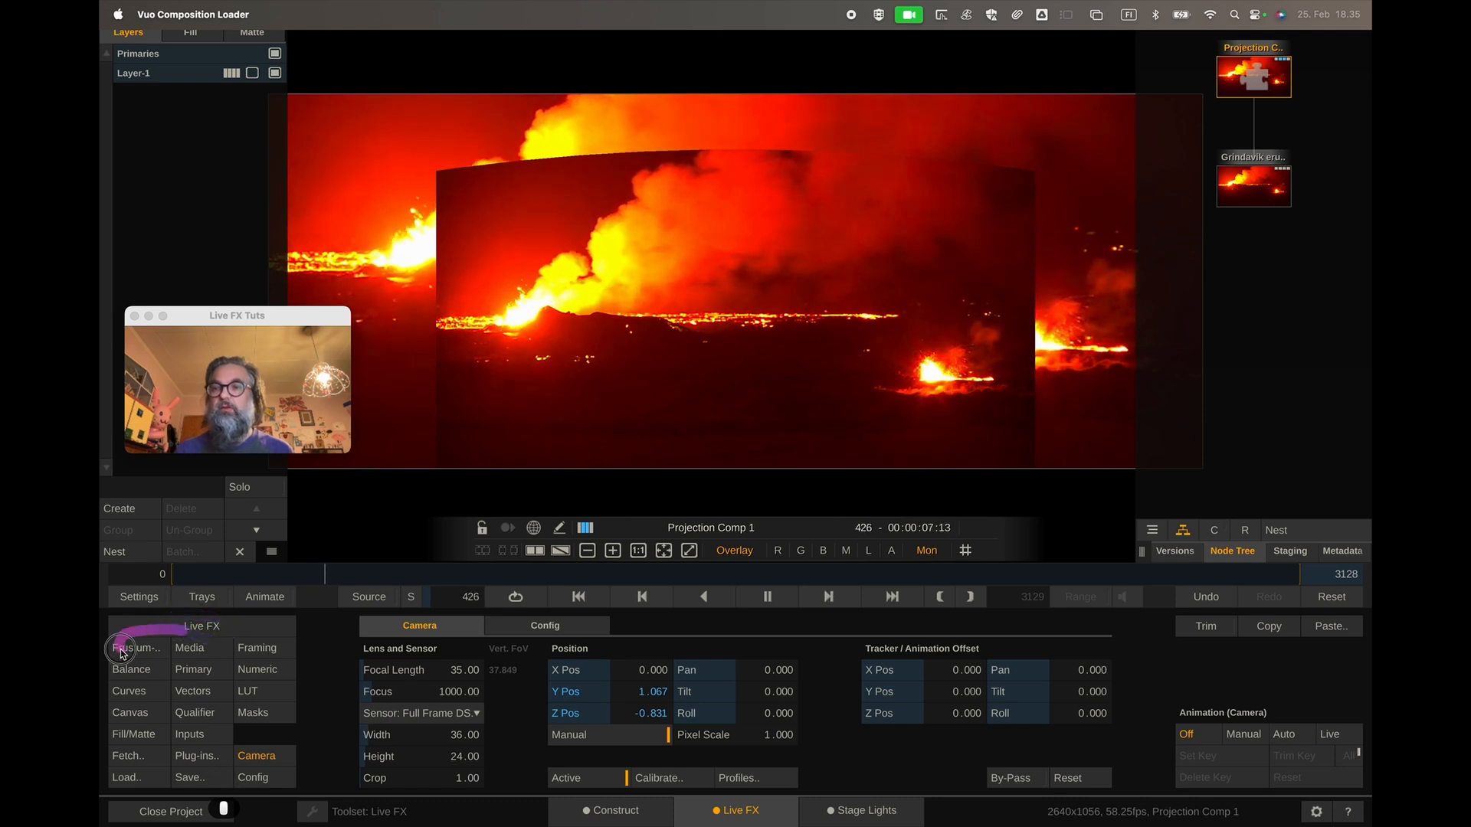
click(170, 639)
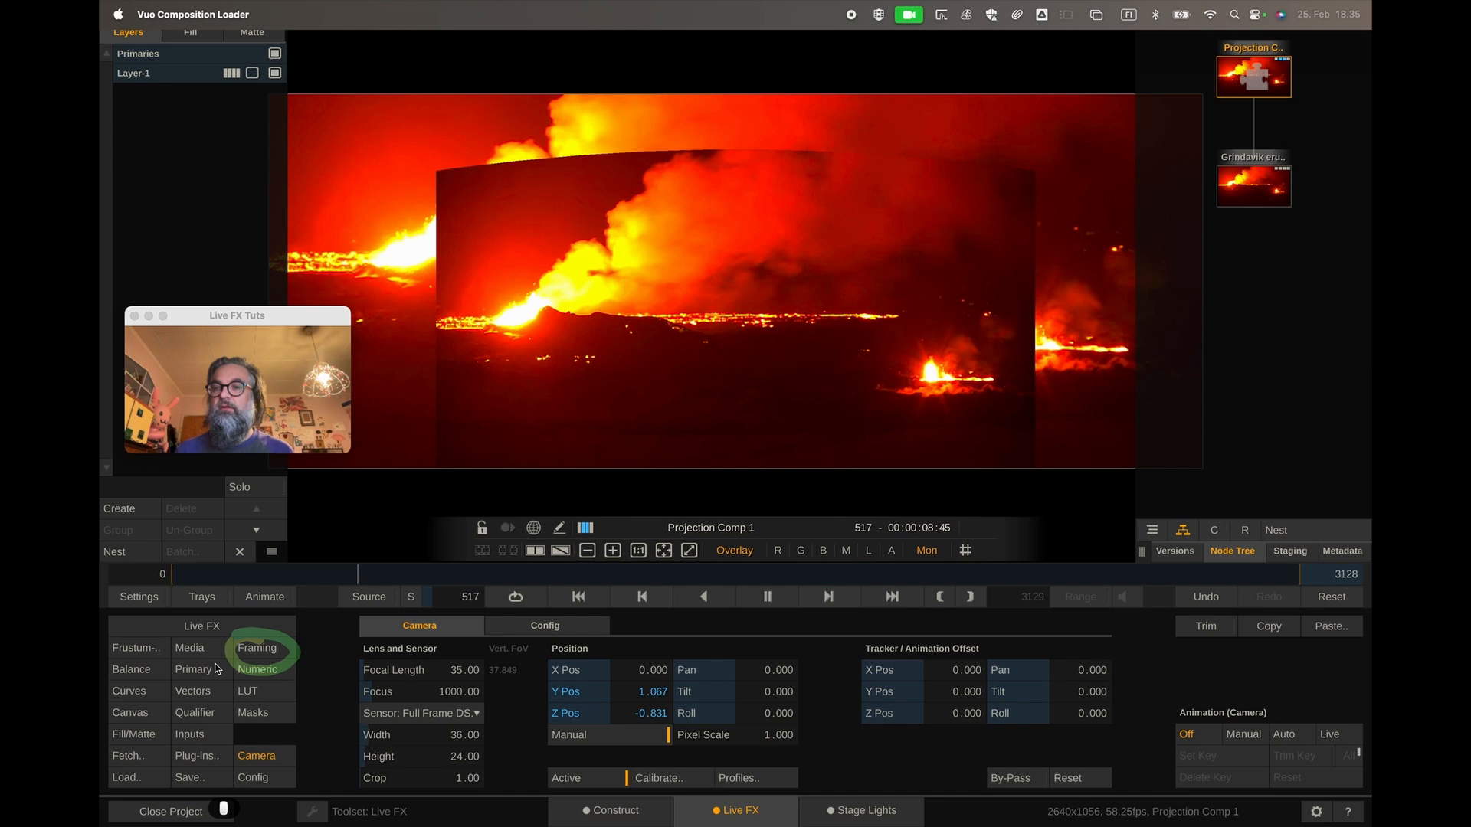
mouse_move(268, 663)
mouse_down()
mouse_move(158, 664)
mouse_move(122, 700)
mouse_move(246, 739)
mouse_move(318, 700)
mouse_move(251, 658)
mouse_move(187, 653)
mouse_up()
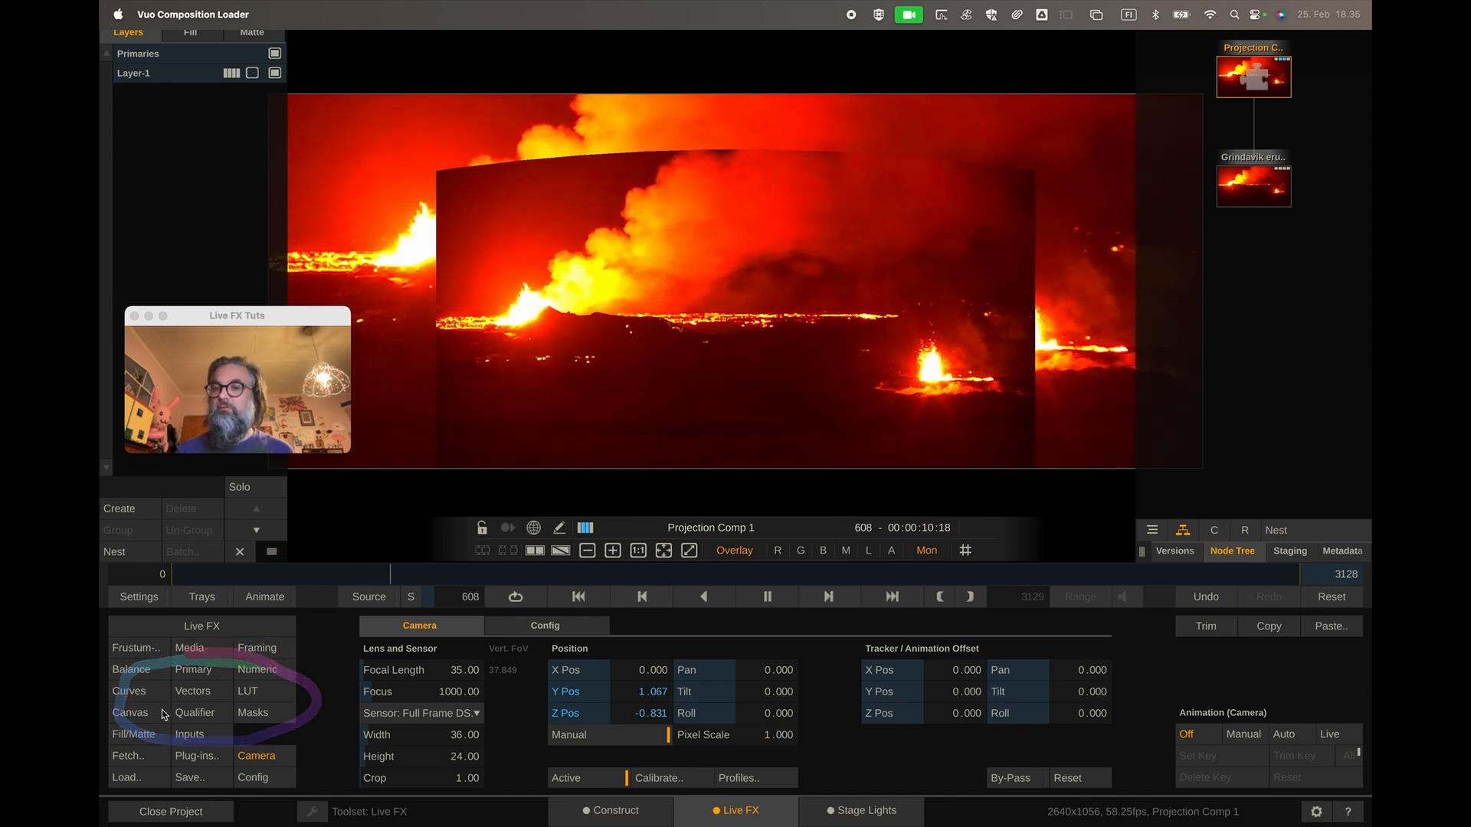
mouse_move(200, 743)
mouse_down()
mouse_move(169, 760)
mouse_move(227, 765)
mouse_move(129, 766)
mouse_move(153, 785)
mouse_up()
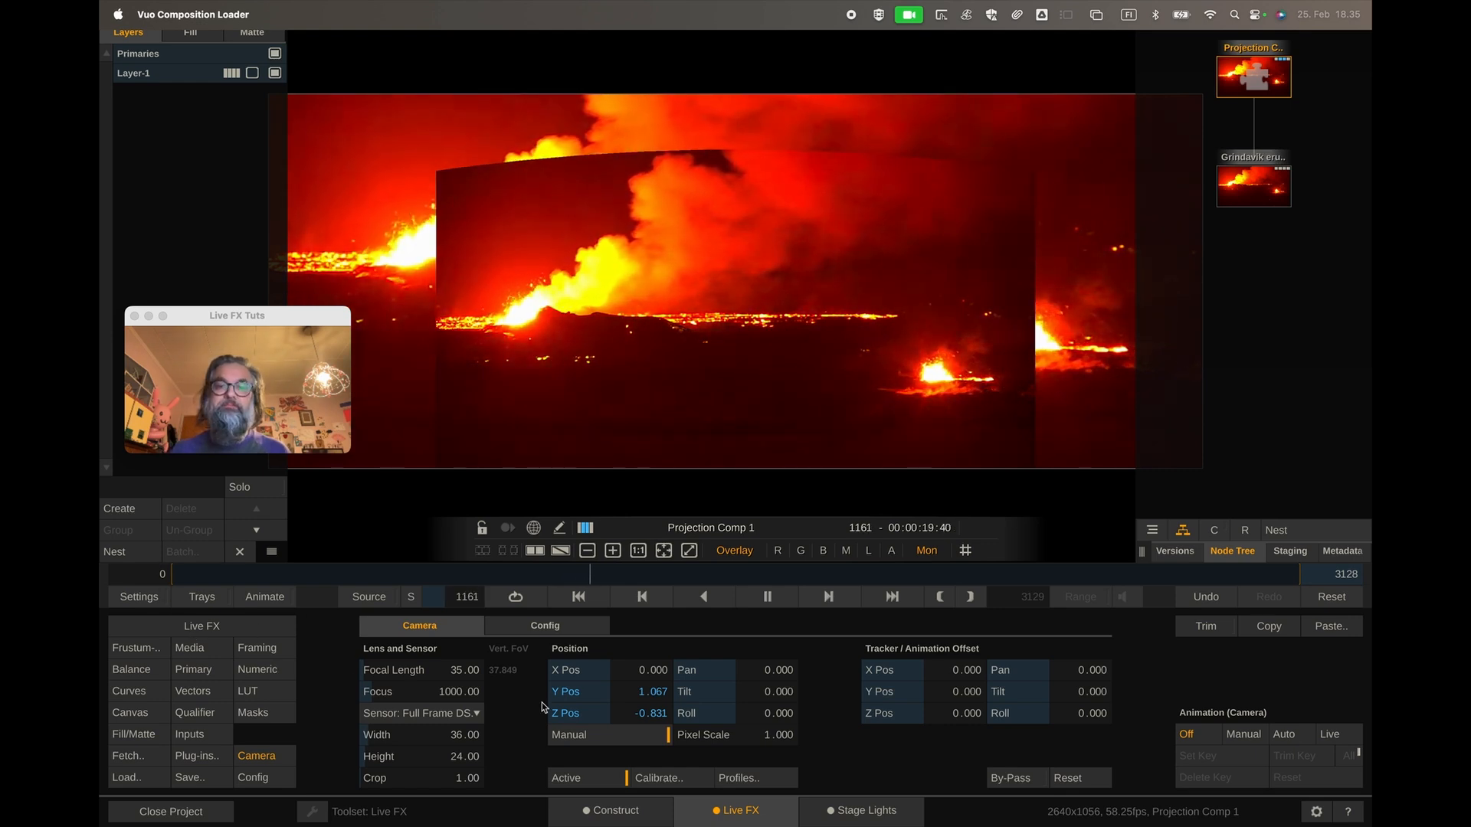
Use a still of the foreground as the frustum projection's background, and switch the background off and on again.
click(140, 648)
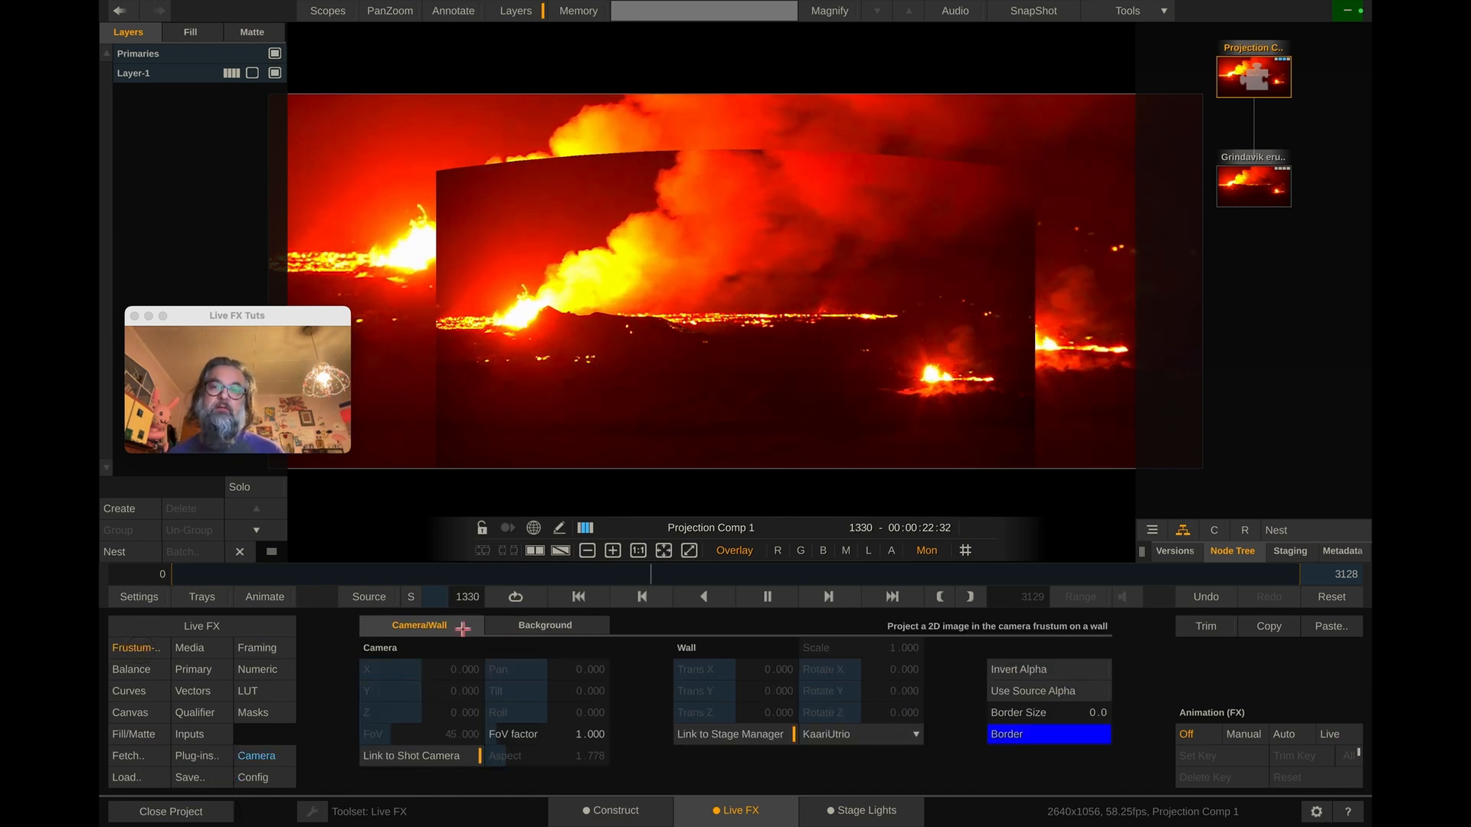
click(527, 624)
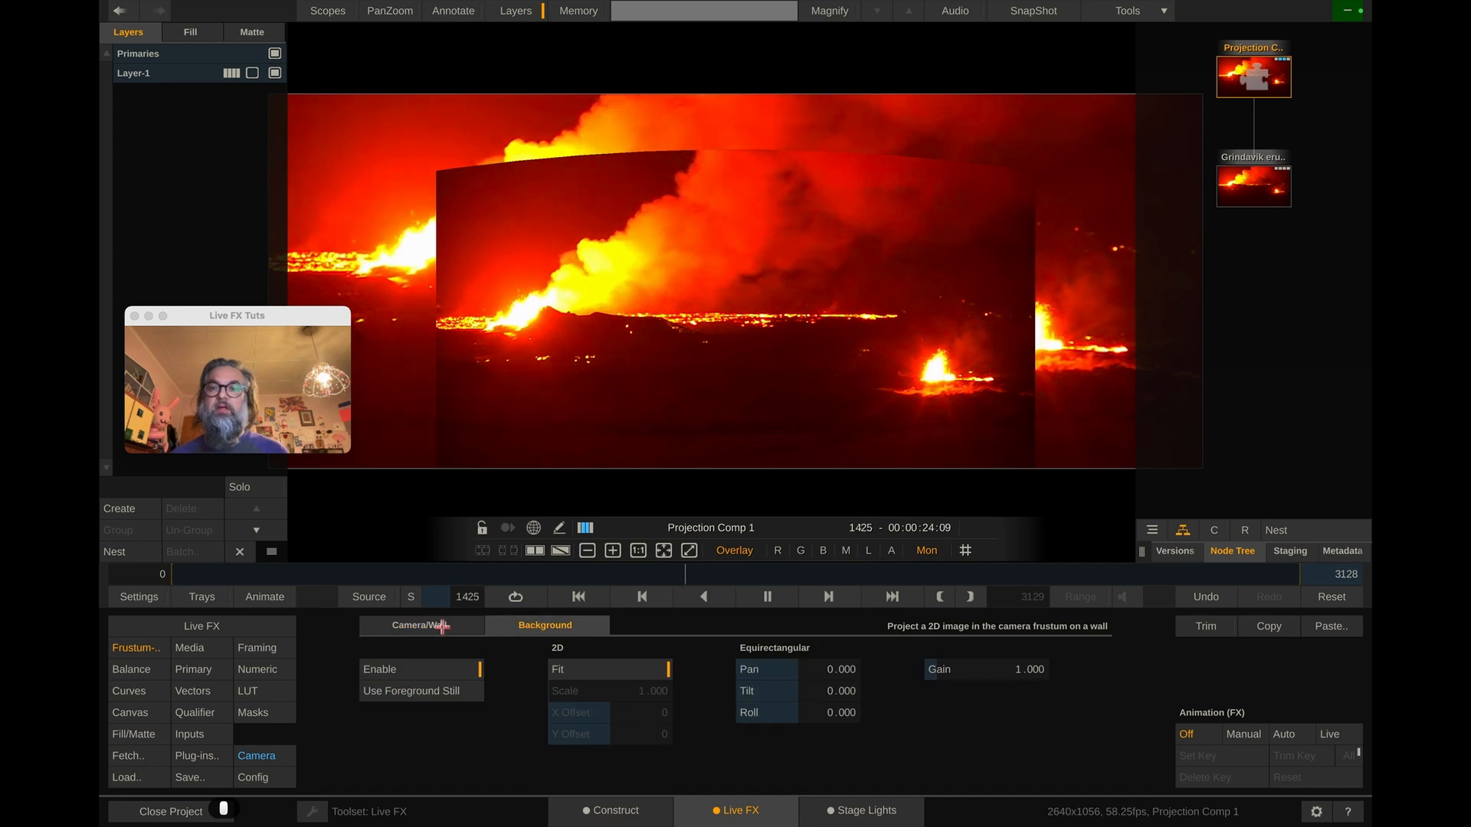
click(451, 694)
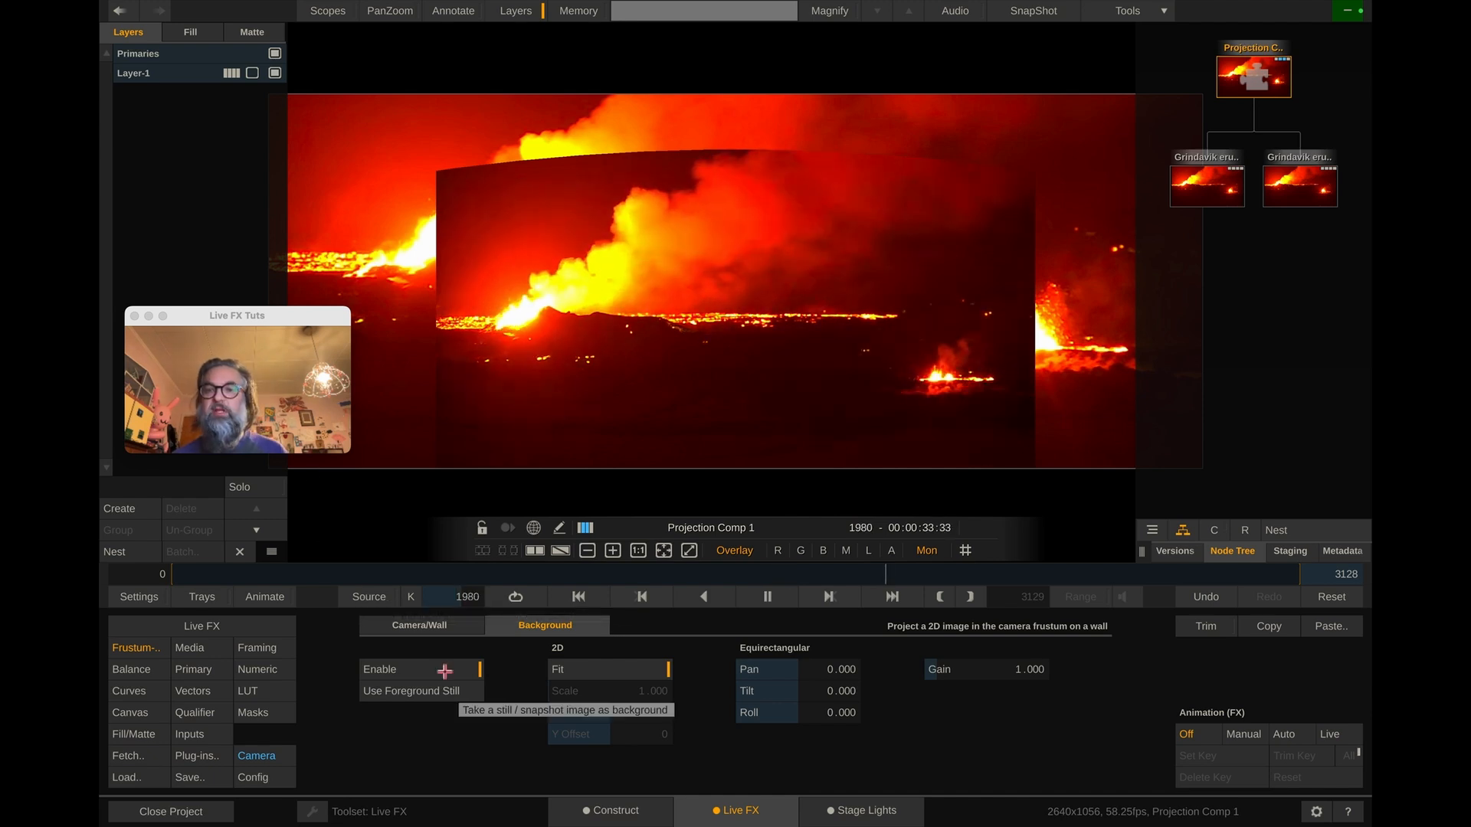
click(444, 671)
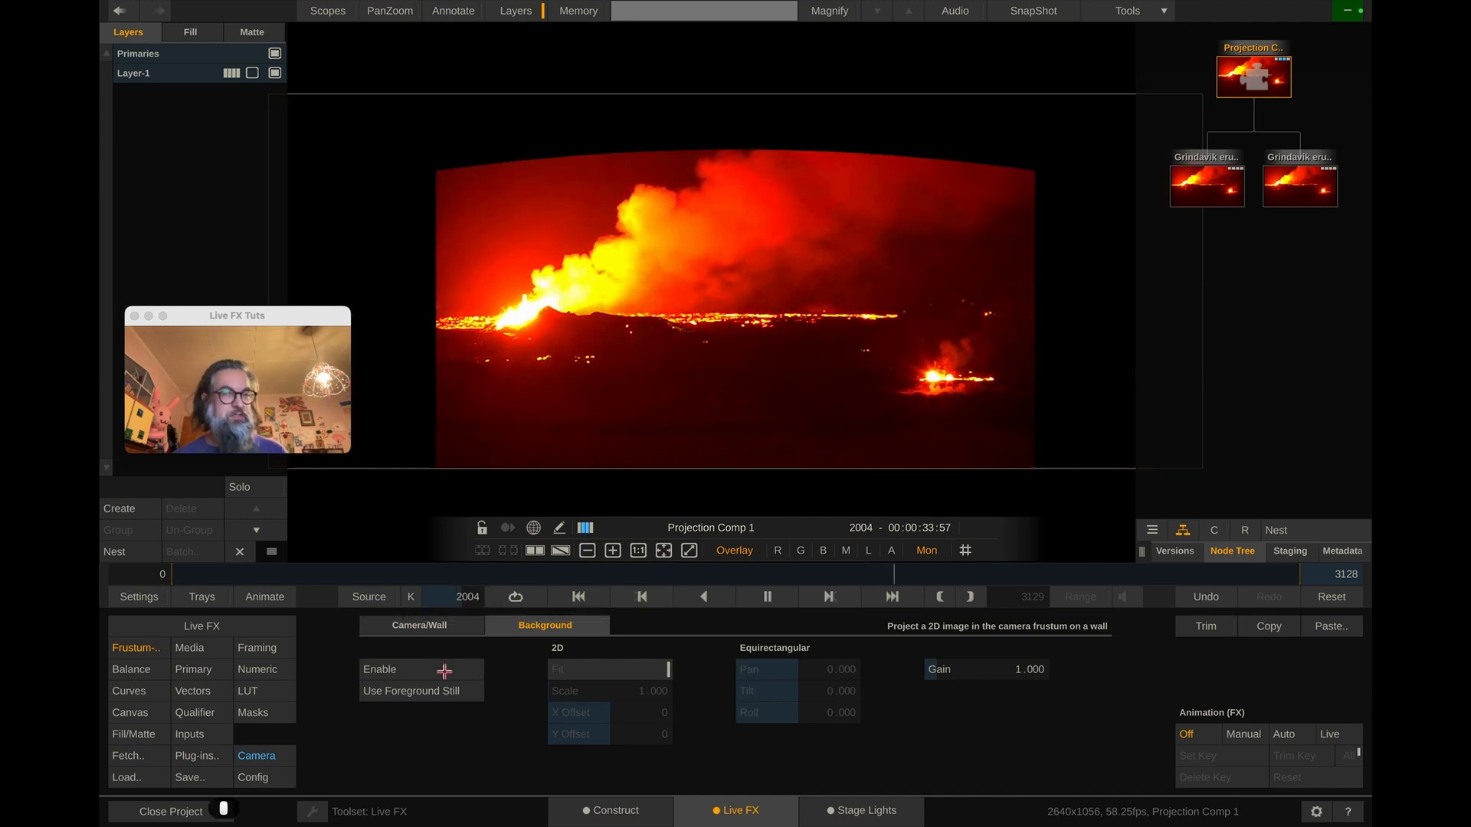
click(445, 671)
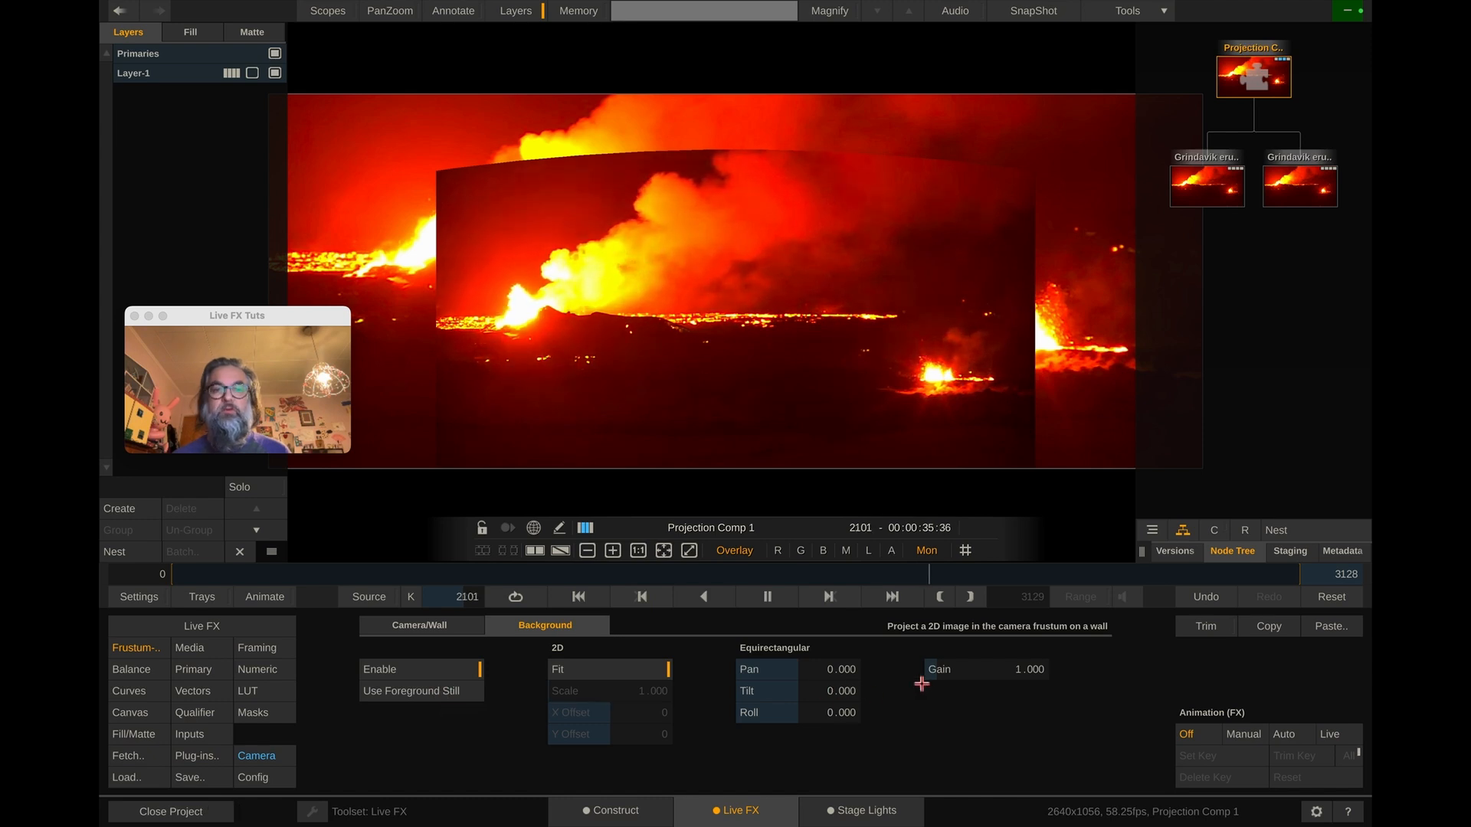
Raise the frustum background's gain to about 6.468 and view the two eruption source nodes on their own.
mouse_move(950, 669)
mouse_down()
mouse_move(1021, 674)
mouse_move(735, 411)
mouse_move(834, 429)
mouse_move(191, 462)
mouse_move(715, 410)
mouse_move(440, 443)
mouse_move(735, 410)
mouse_move(1359, 427)
mouse_move(594, 410)
mouse_move(950, 674)
mouse_up()
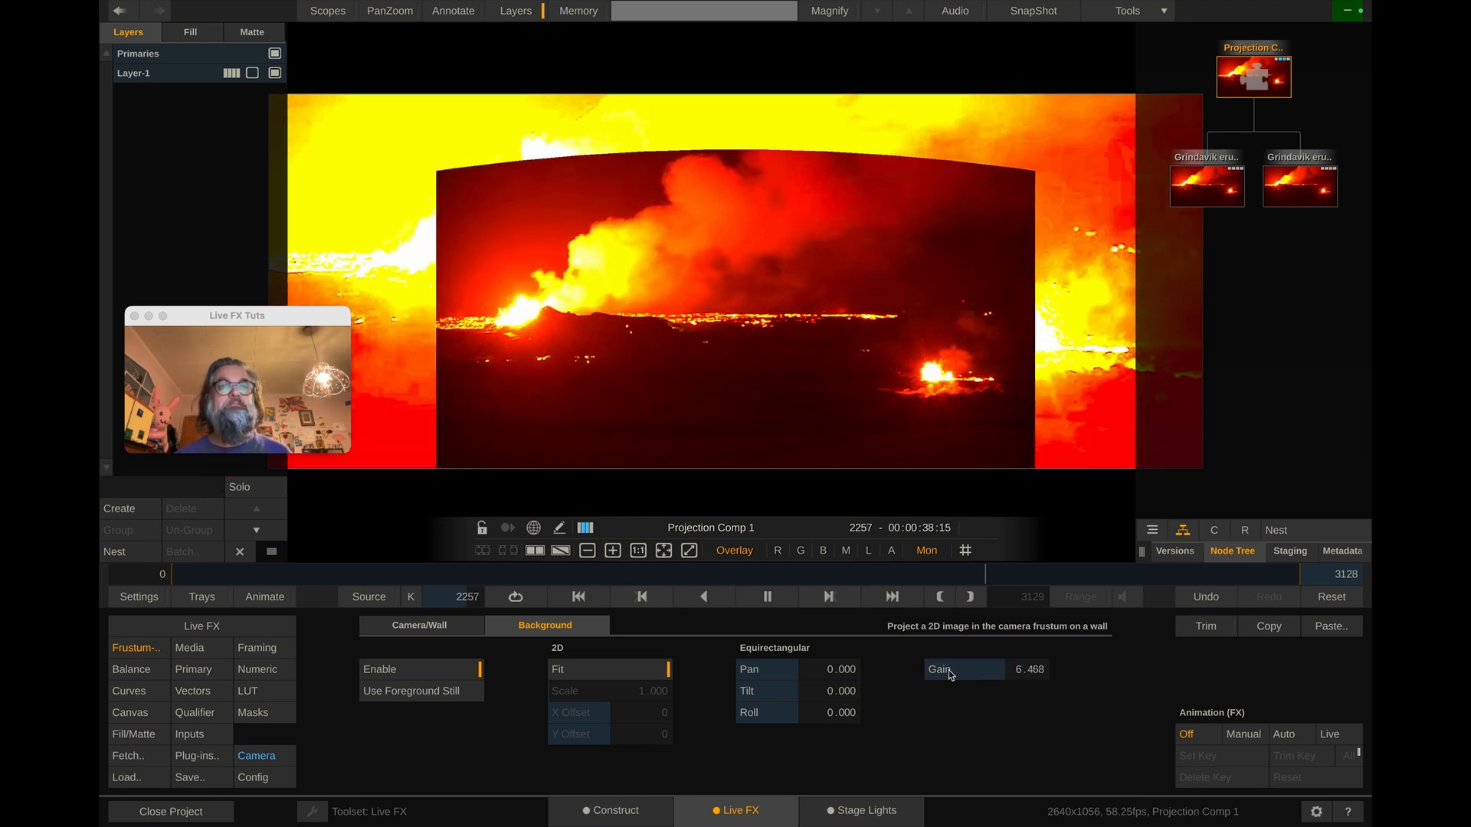
click(1310, 185)
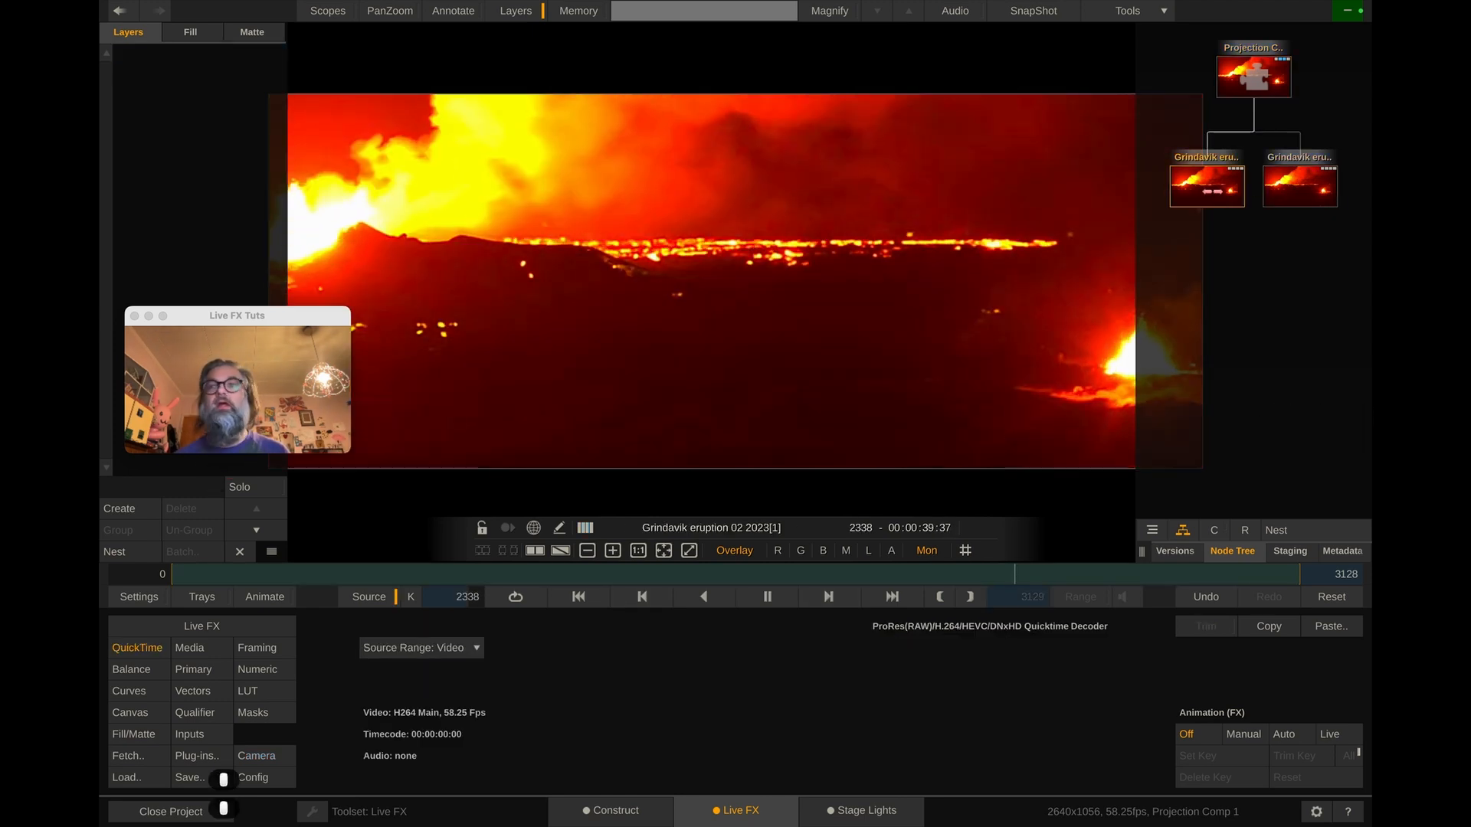
click(1299, 186)
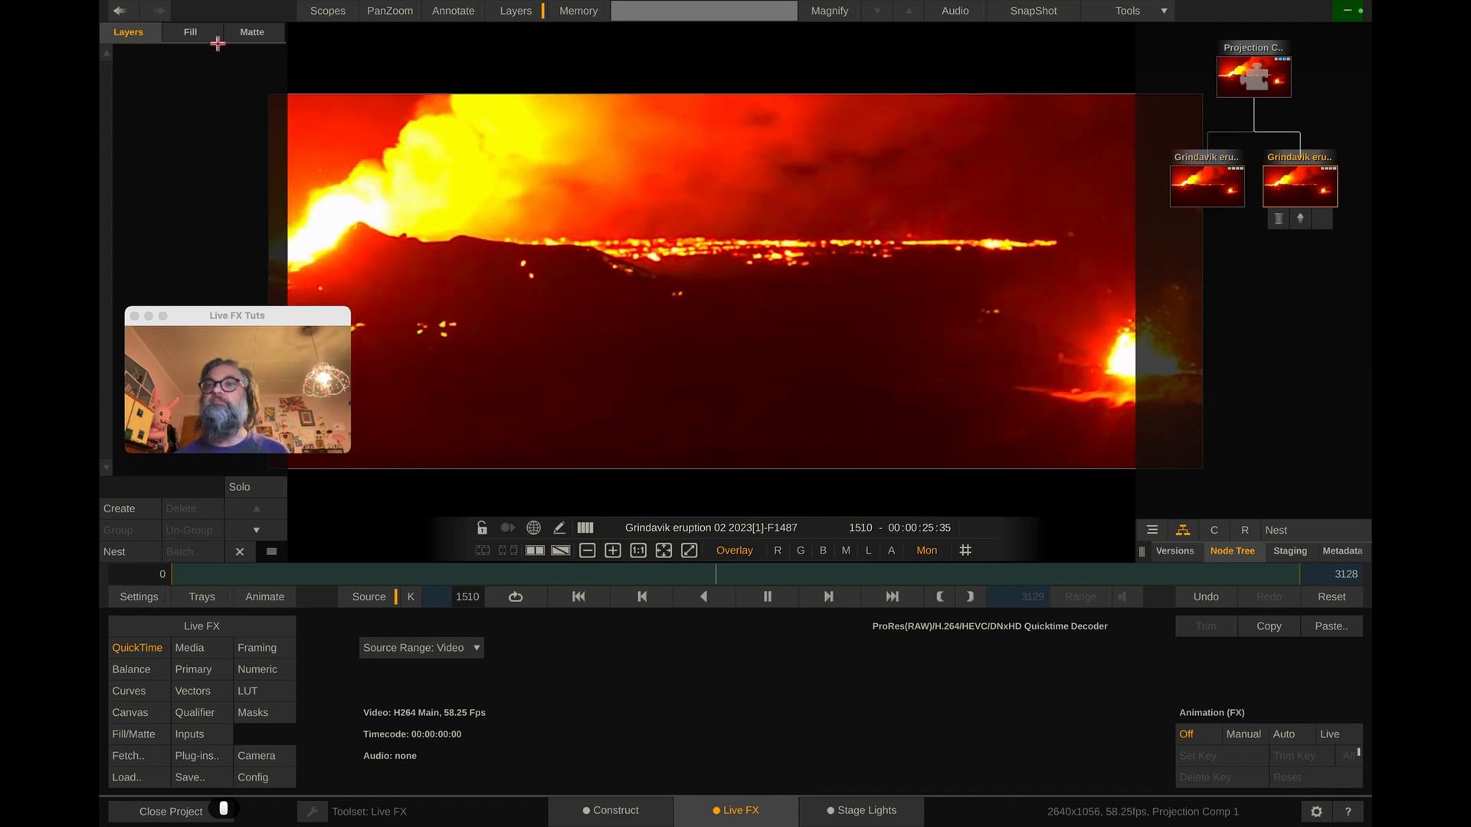
Adjust the frustum's FoV factor to 1.007 and check the settings of the shot camera it is linked to.
drag(511, 740, 492, 747)
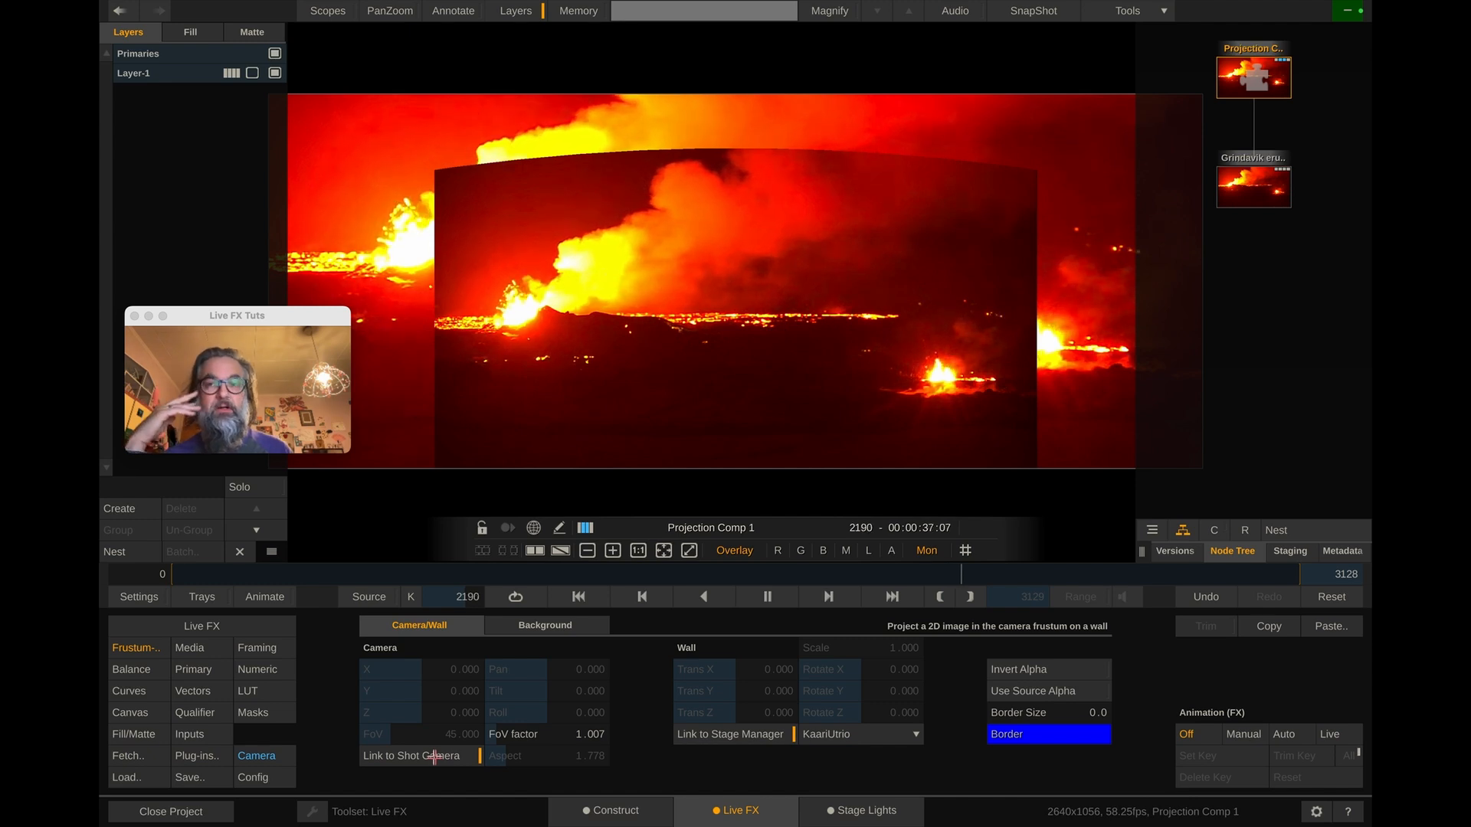
click(270, 755)
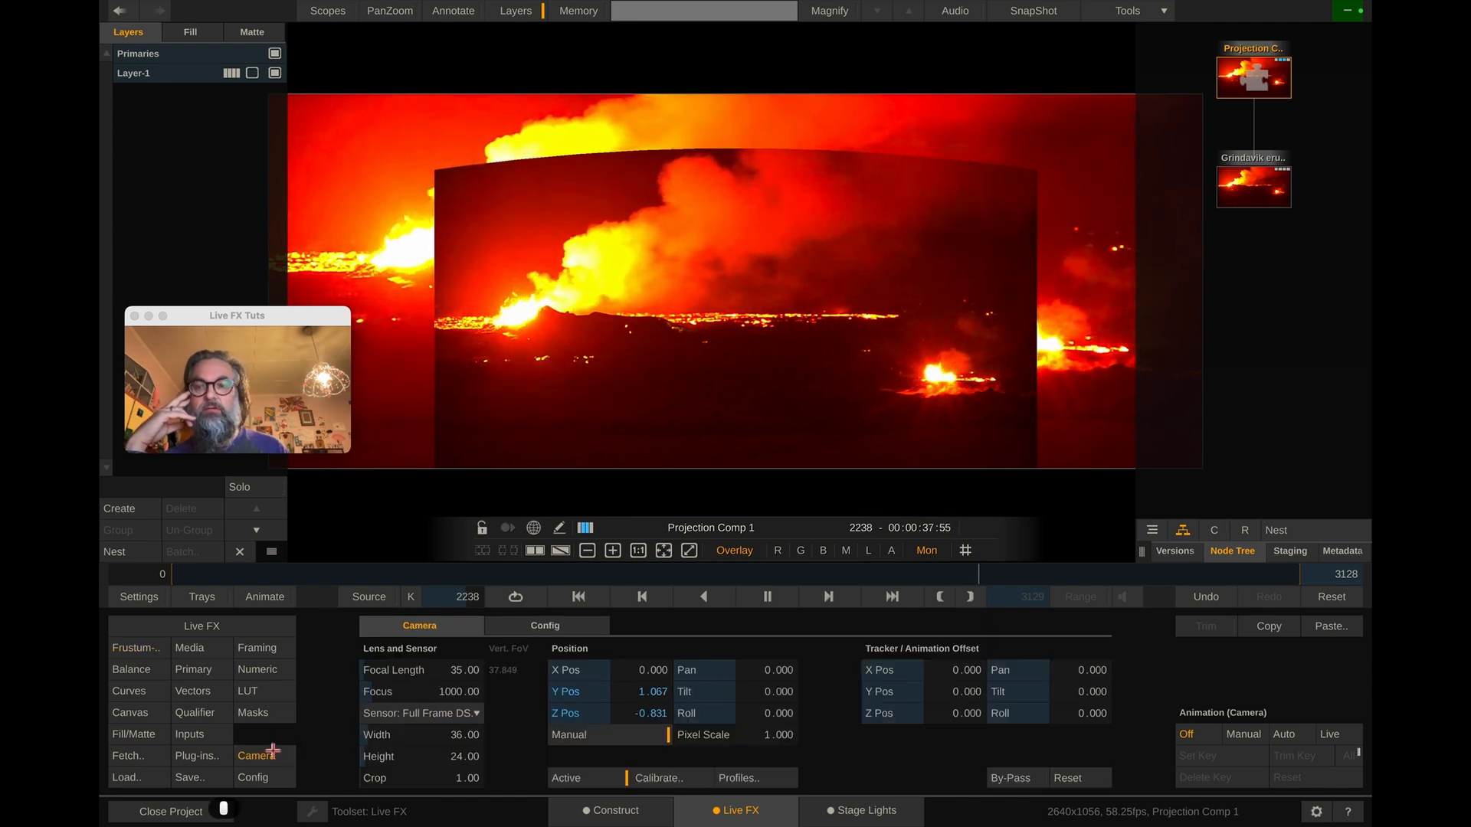
click(135, 648)
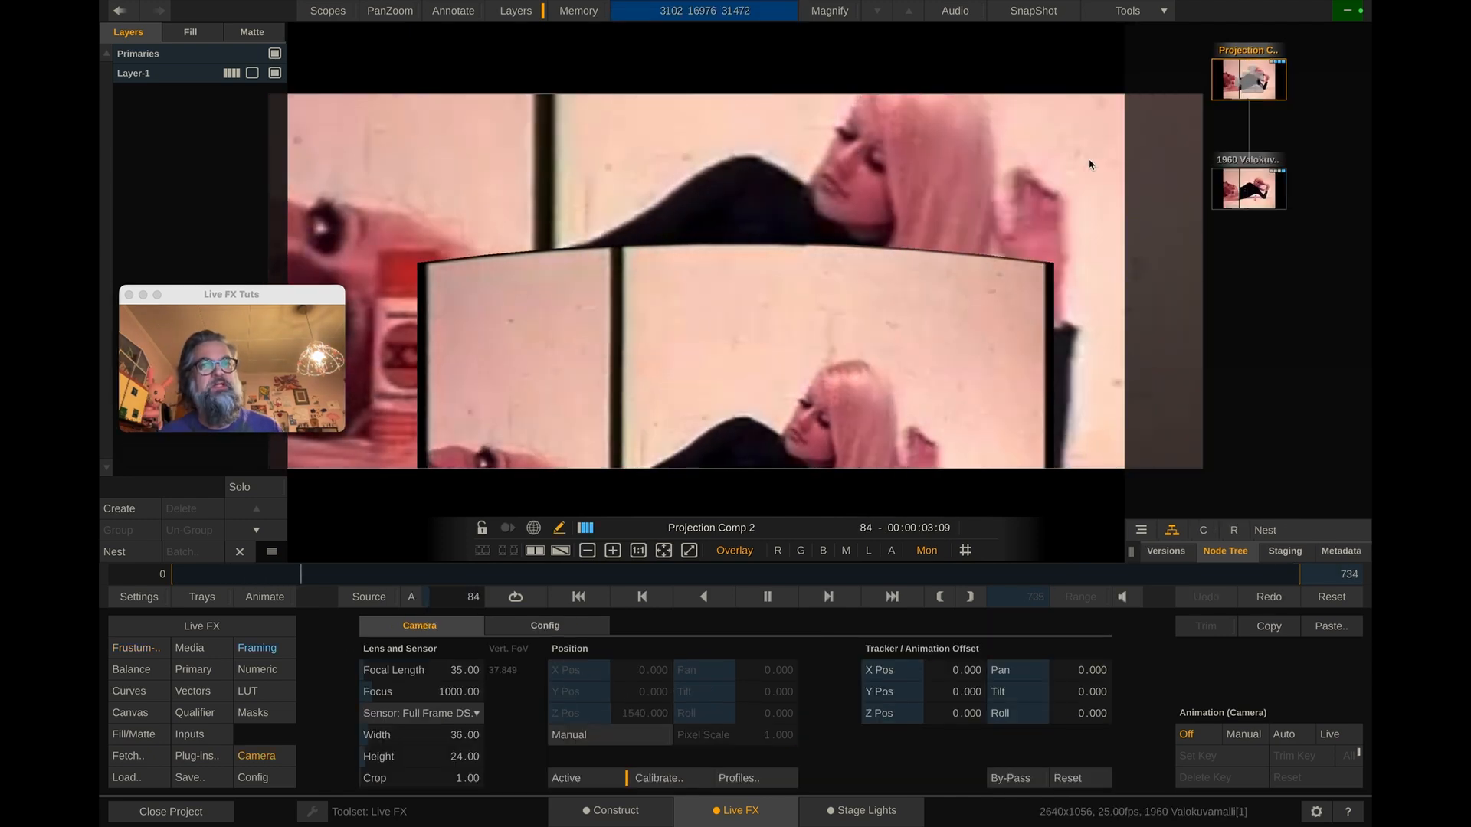
key(ctrl+Tab)
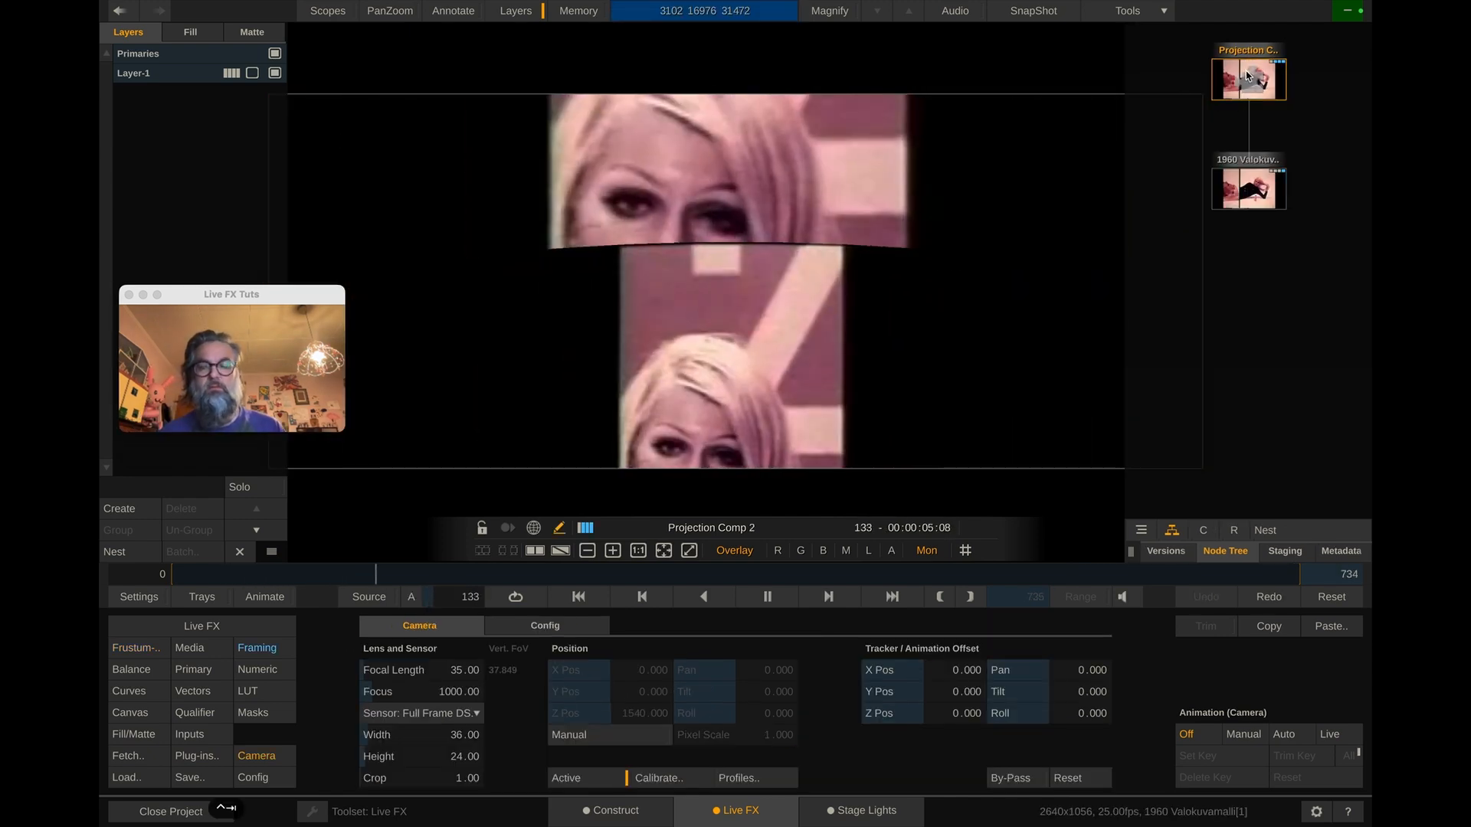
mouse_move(1262, 52)
mouse_down()
mouse_move(1201, 64)
mouse_move(1243, 50)
mouse_move(1308, 113)
mouse_up()
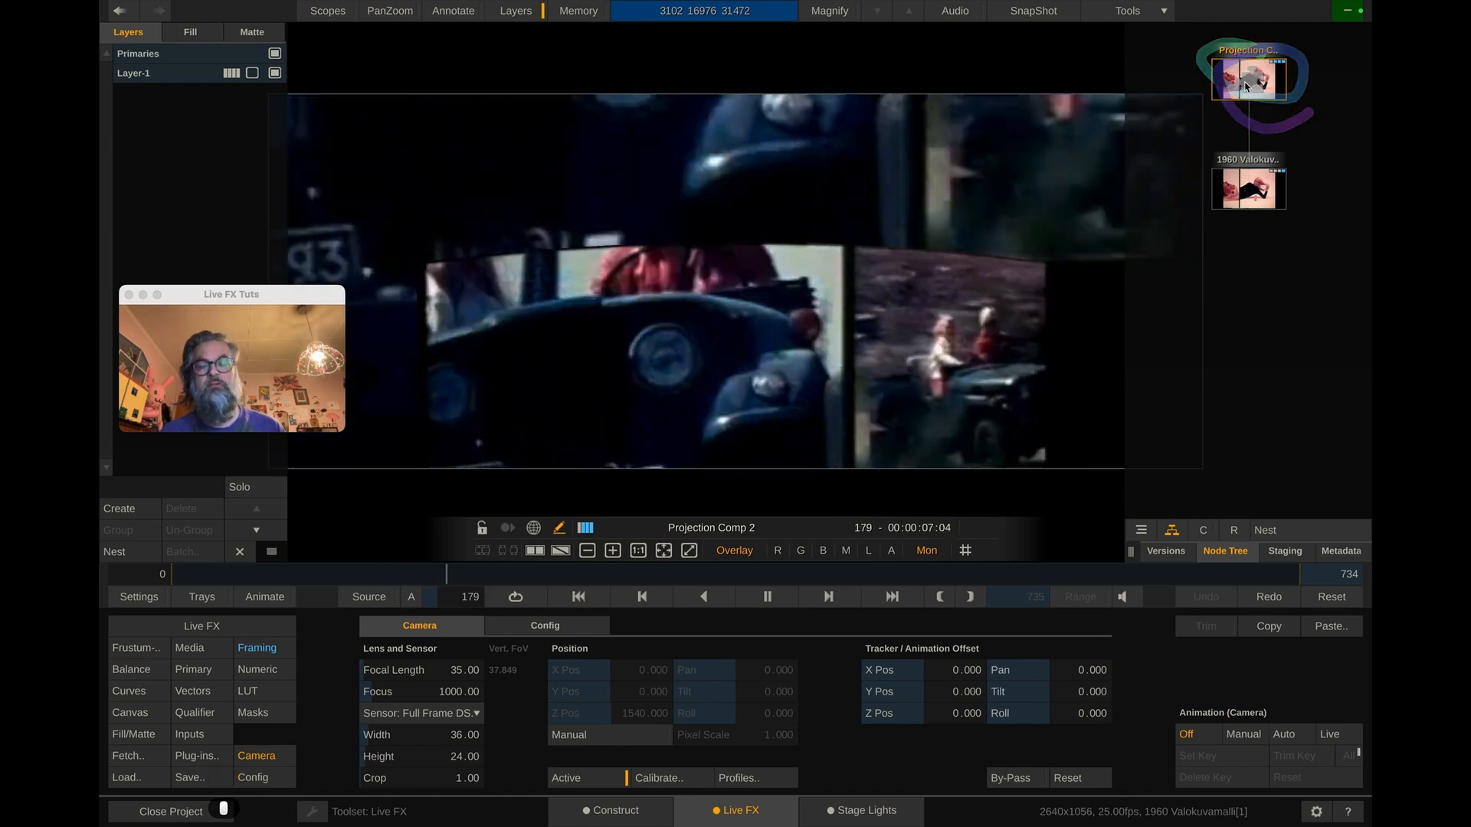
Open the Stage Manager for the stagejoo stage and adjust the Y position of the KaariUtrio wall.
right_click(1262, 80)
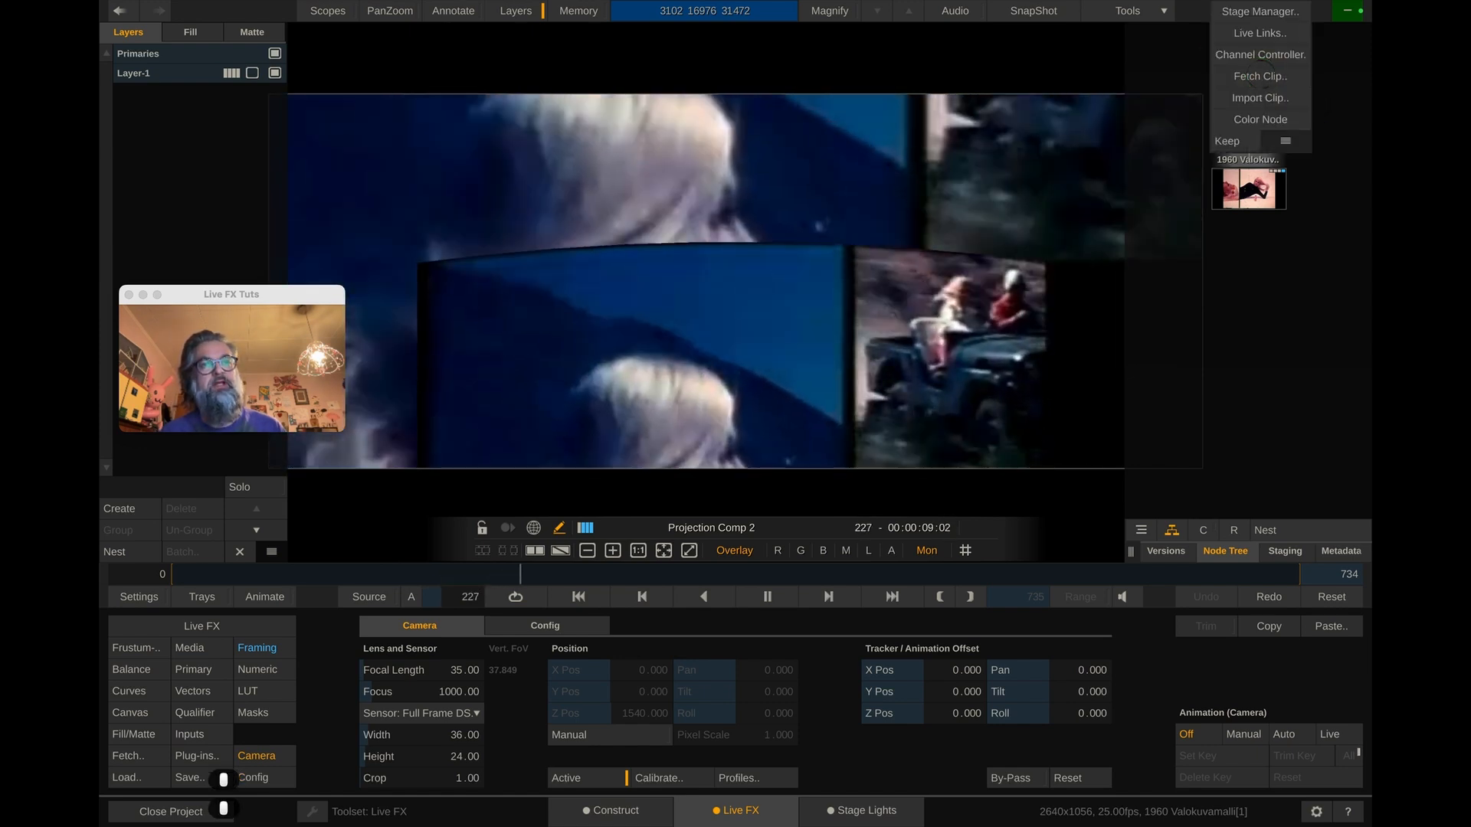
click(1260, 12)
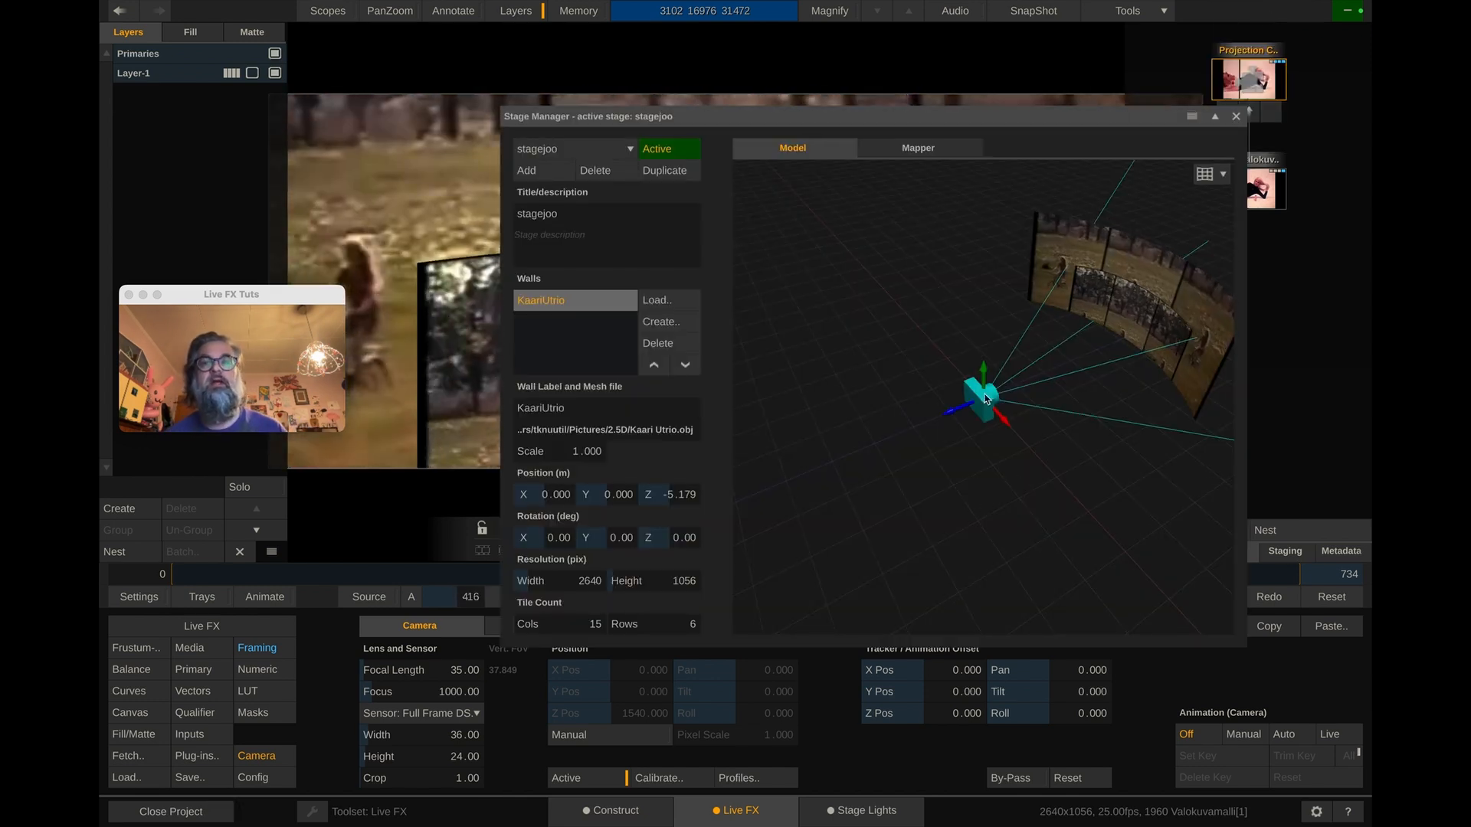
drag(980, 370, 1080, 345)
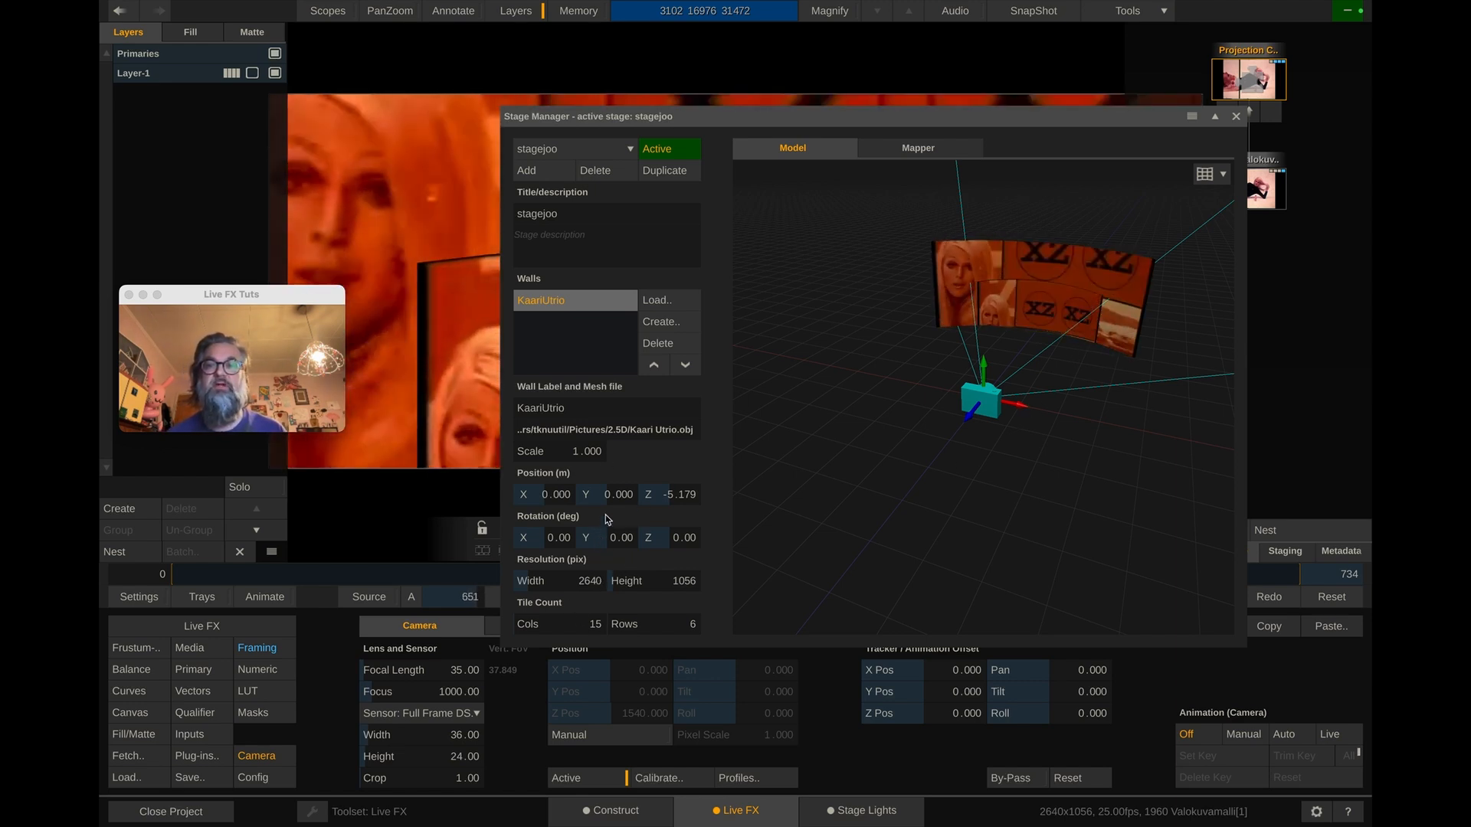
drag(610, 494, 610, 501)
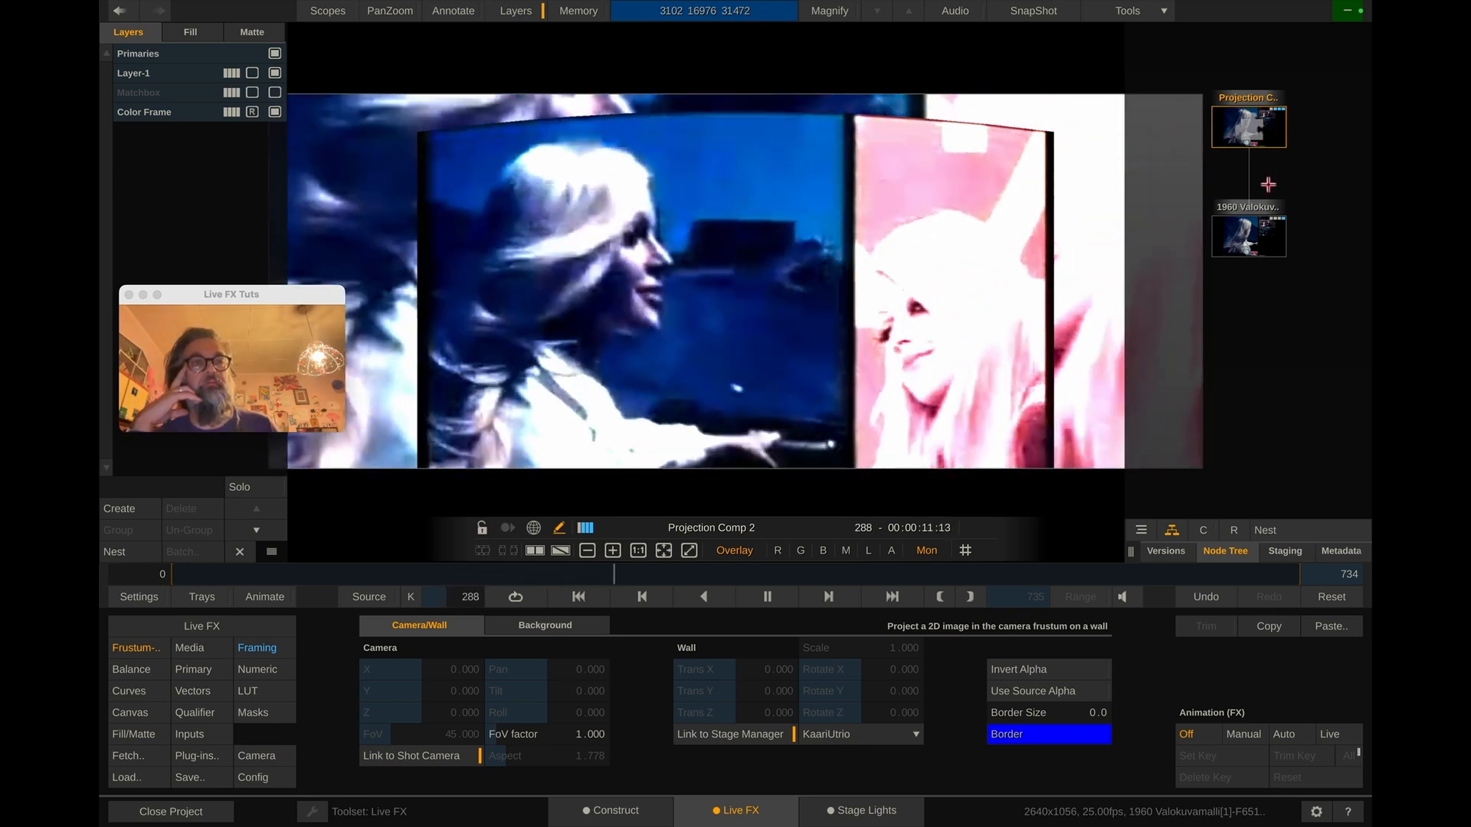
Use a still of the foreground as the frustum background of Projection Comp 2.
click(1263, 232)
click(1243, 123)
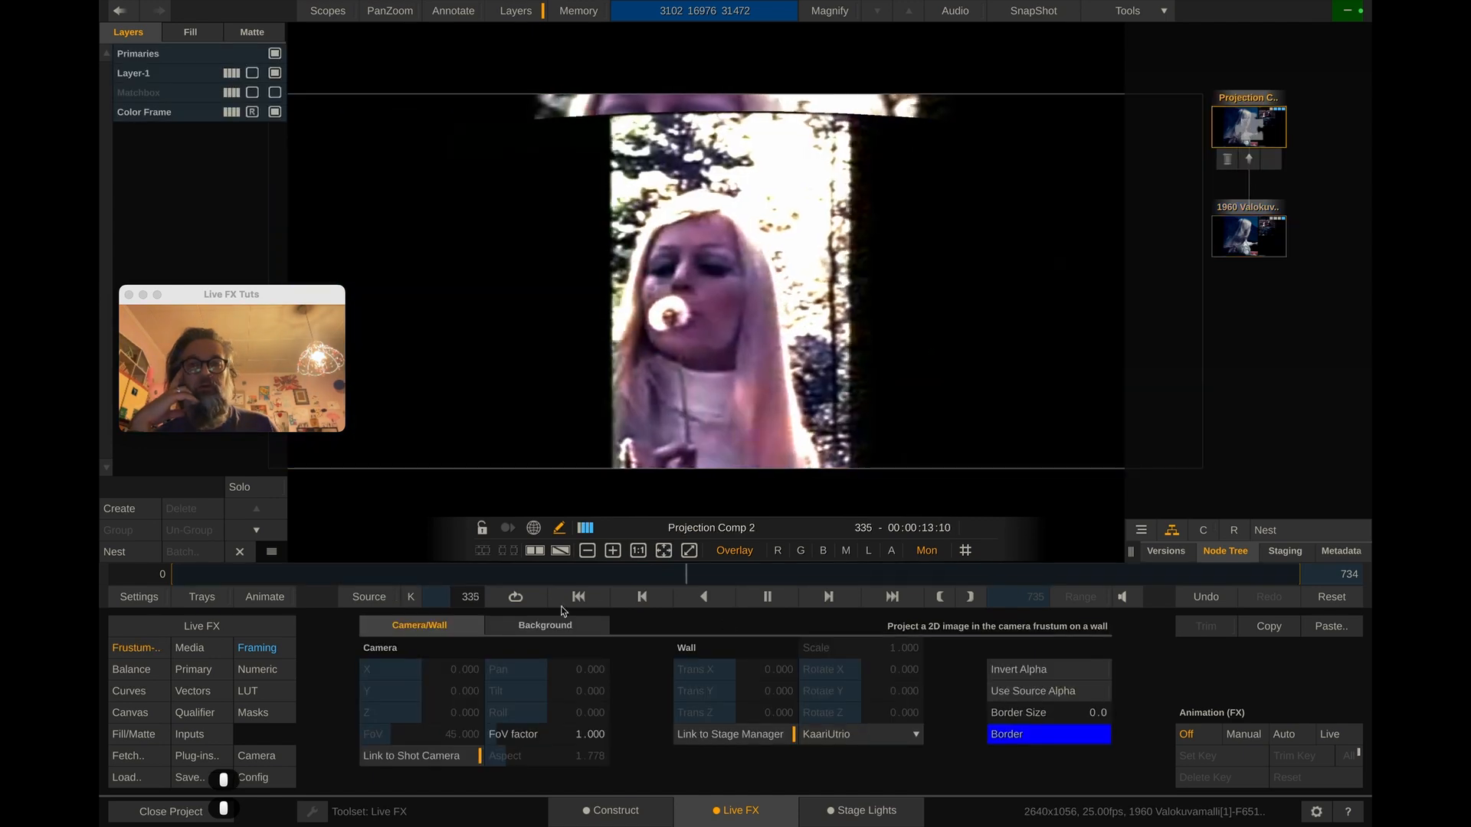
click(527, 627)
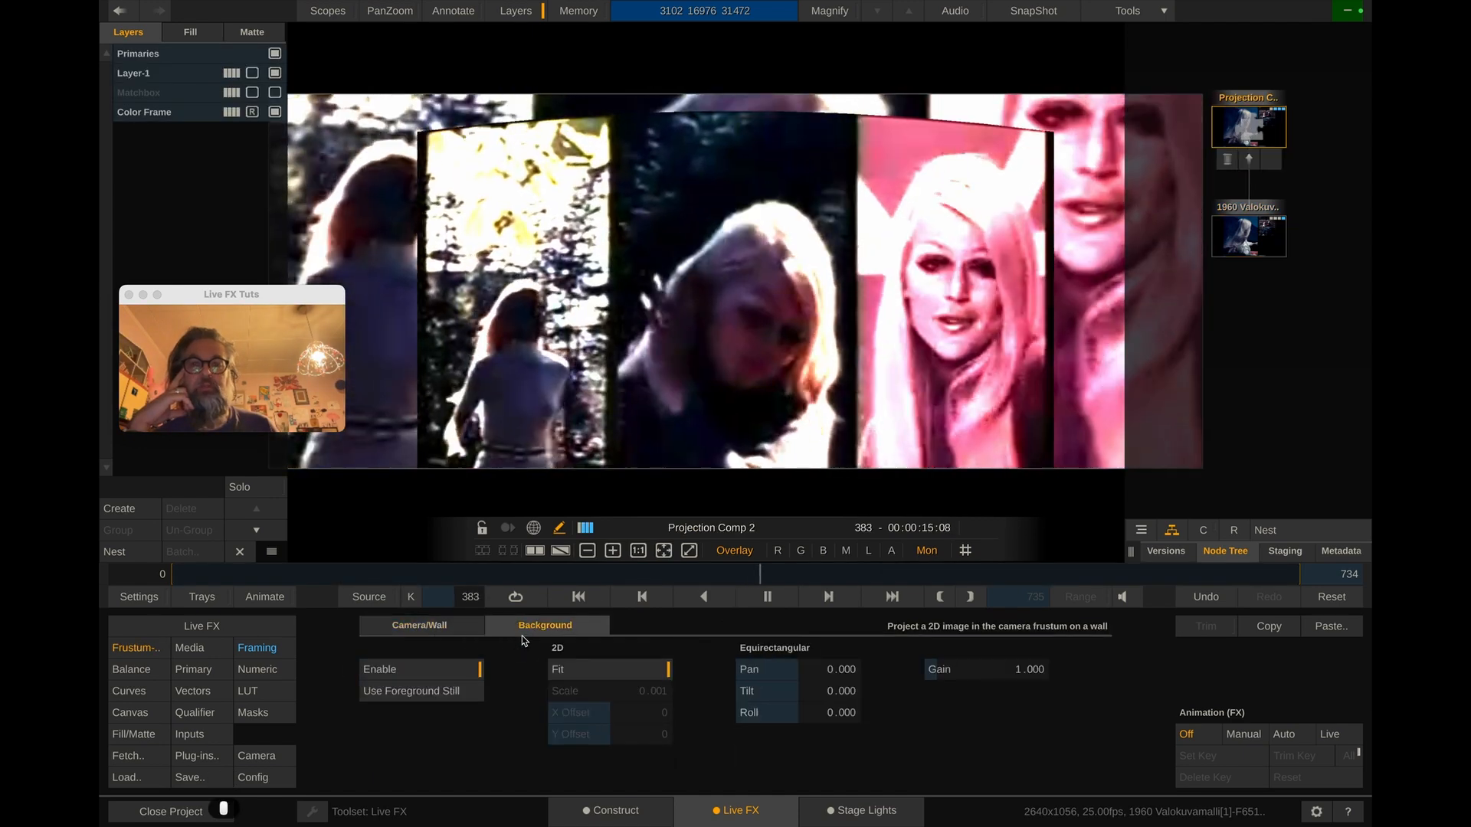
click(423, 690)
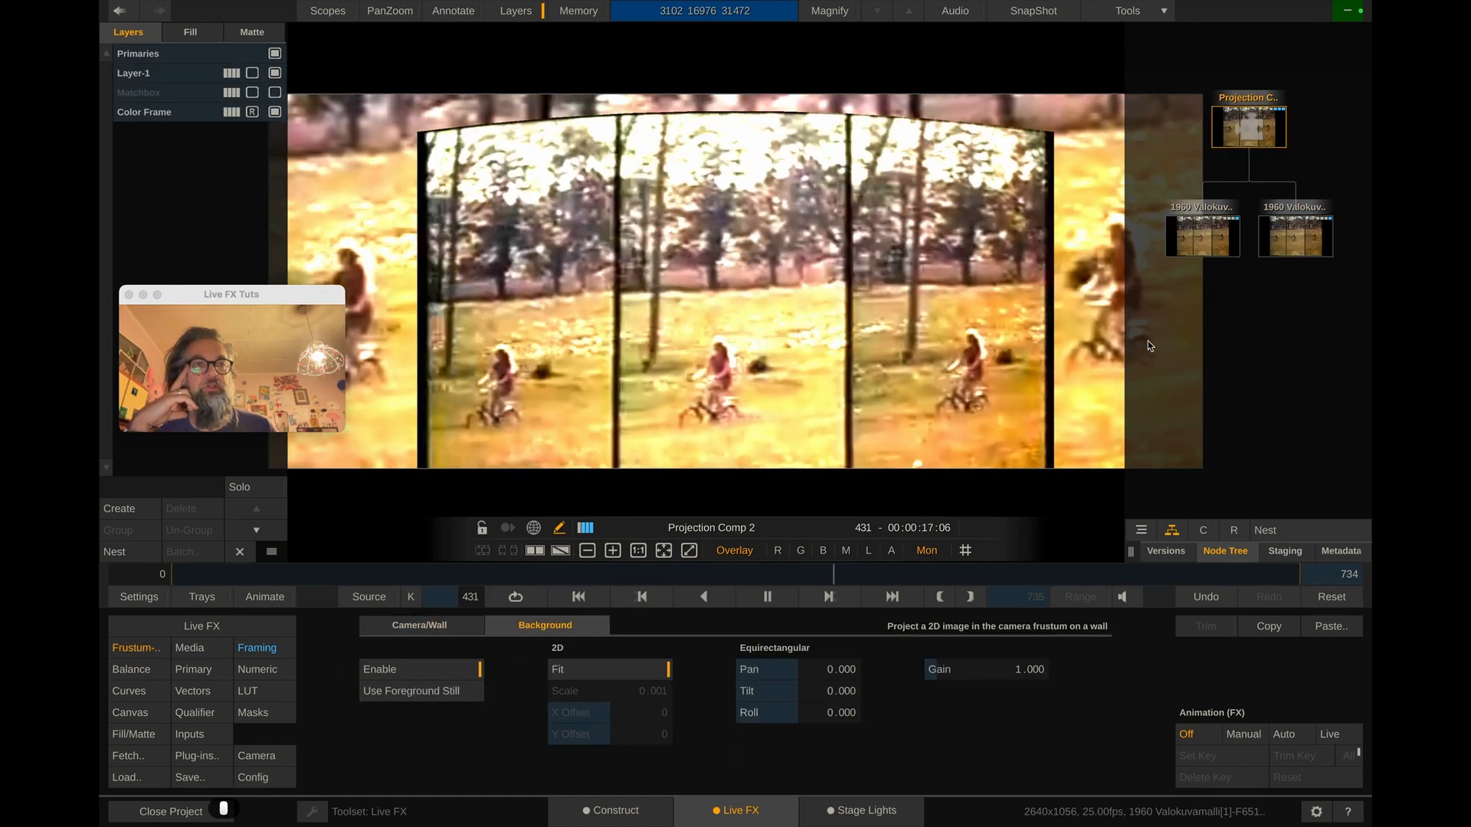
Create a black color node and replace the background clip under Projection Comp 2 with it.
click(1313, 243)
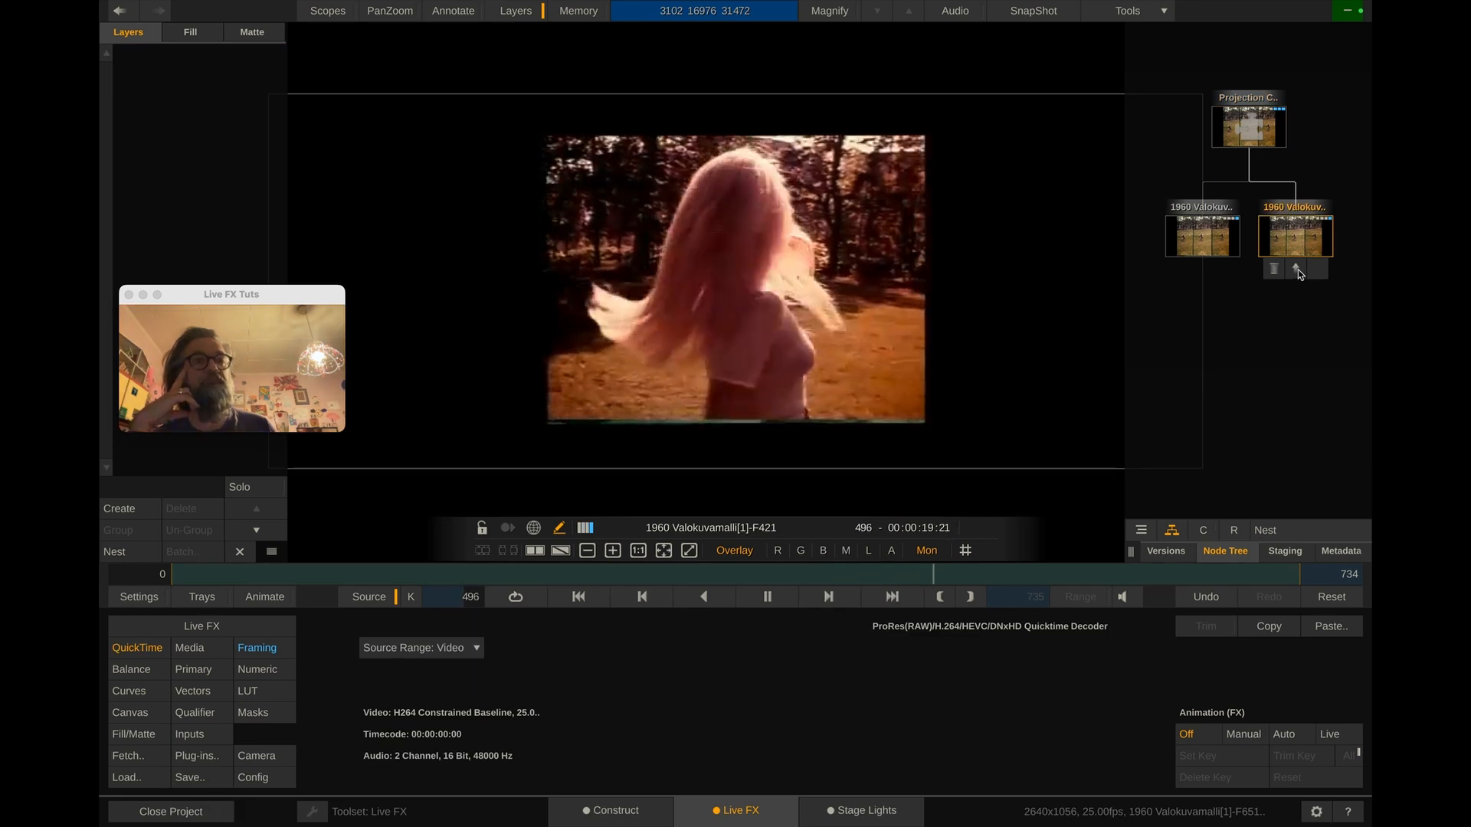
right_click(1288, 236)
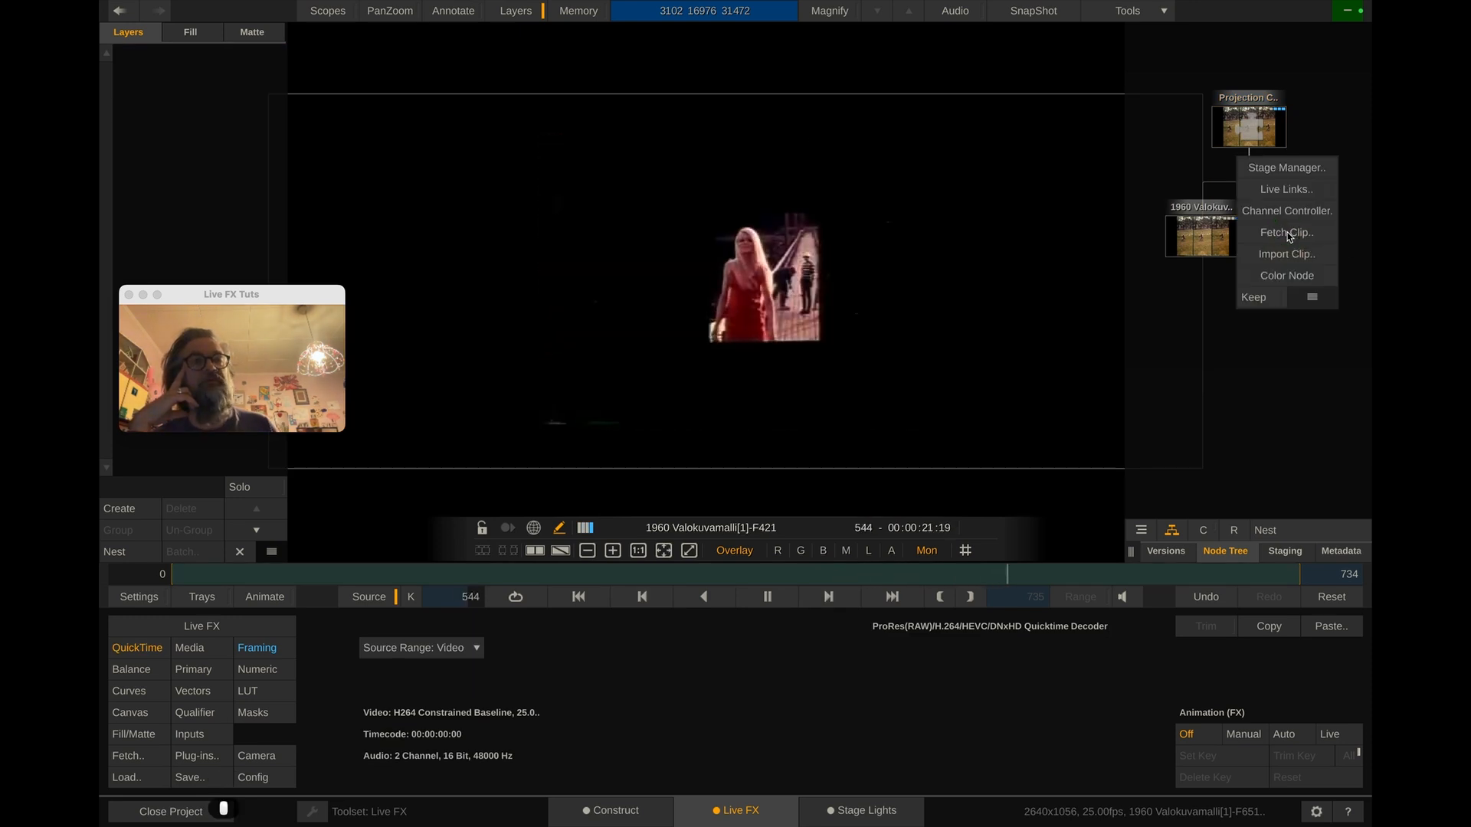
click(1303, 275)
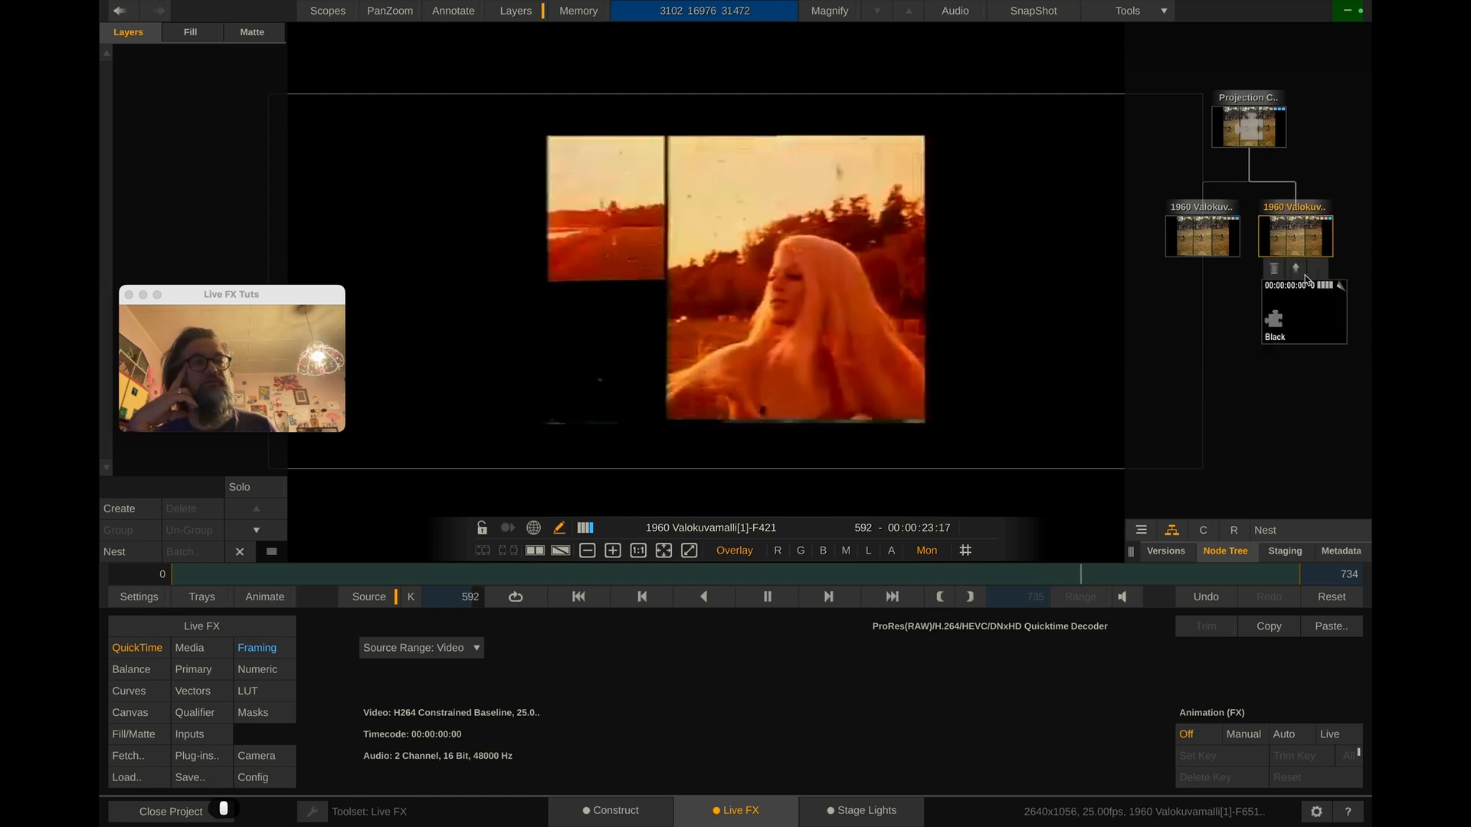
drag(1308, 286, 1282, 267)
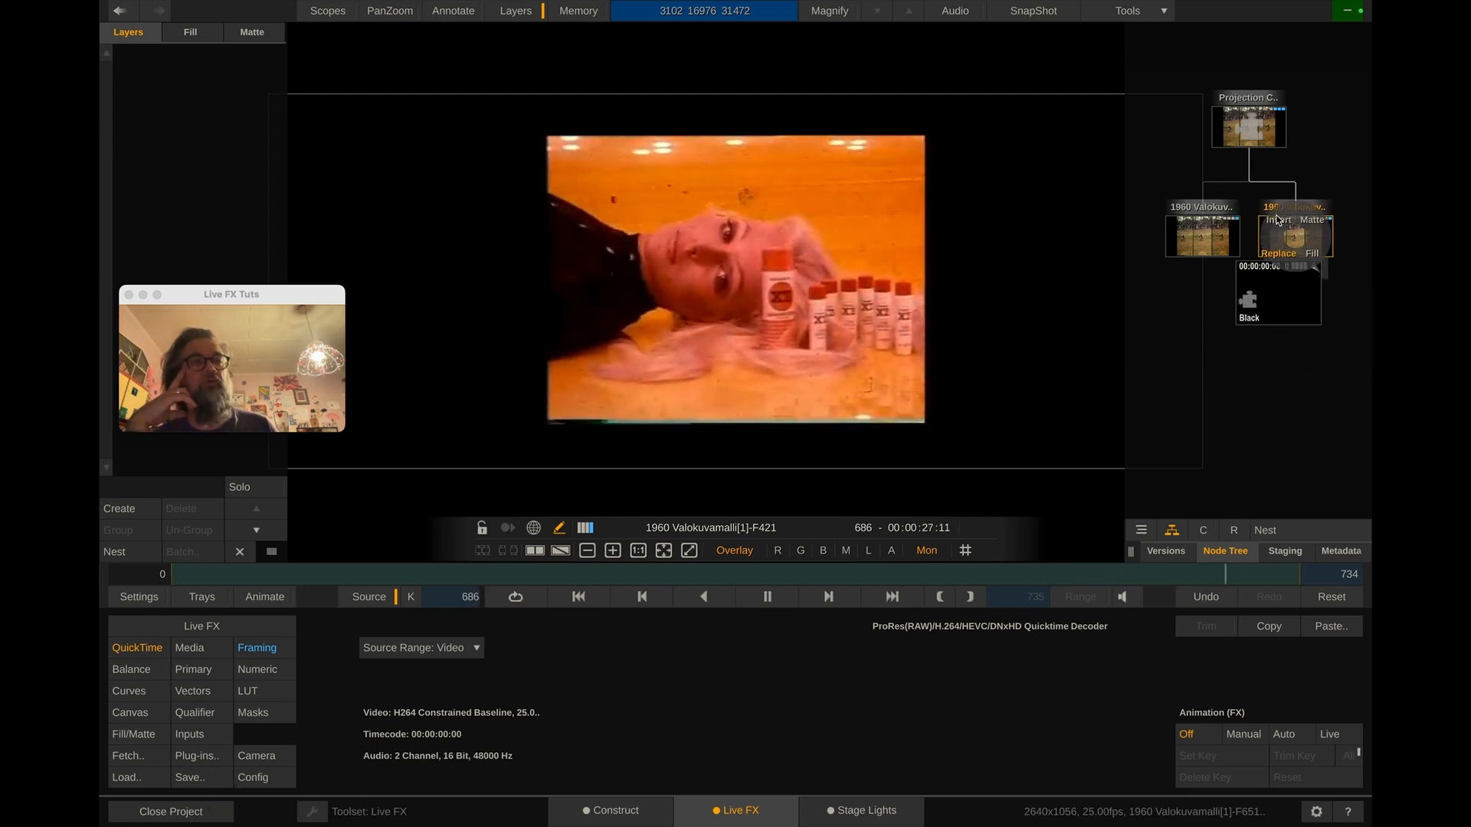
drag(1322, 227, 1287, 259)
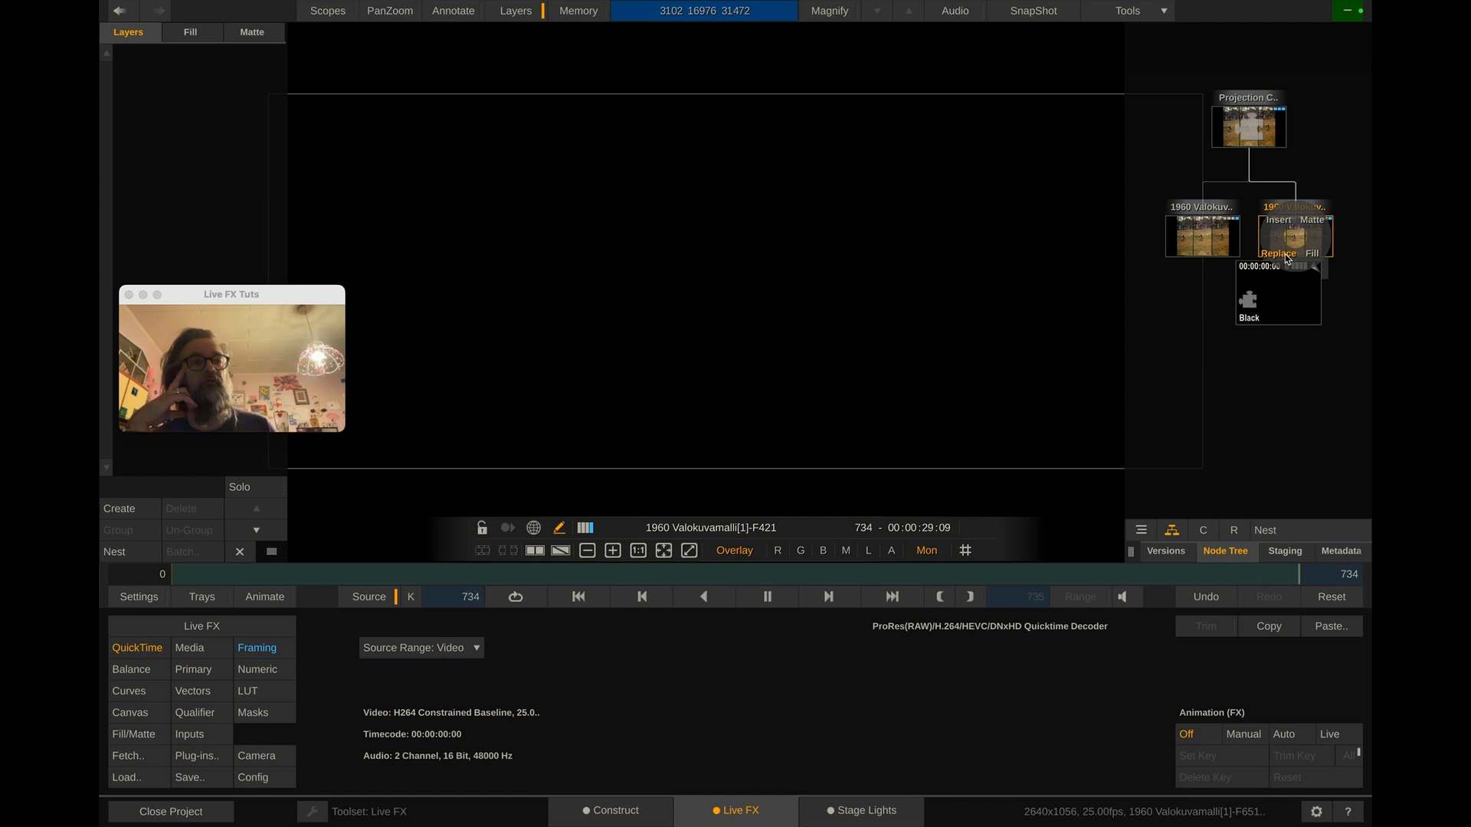
click(1294, 257)
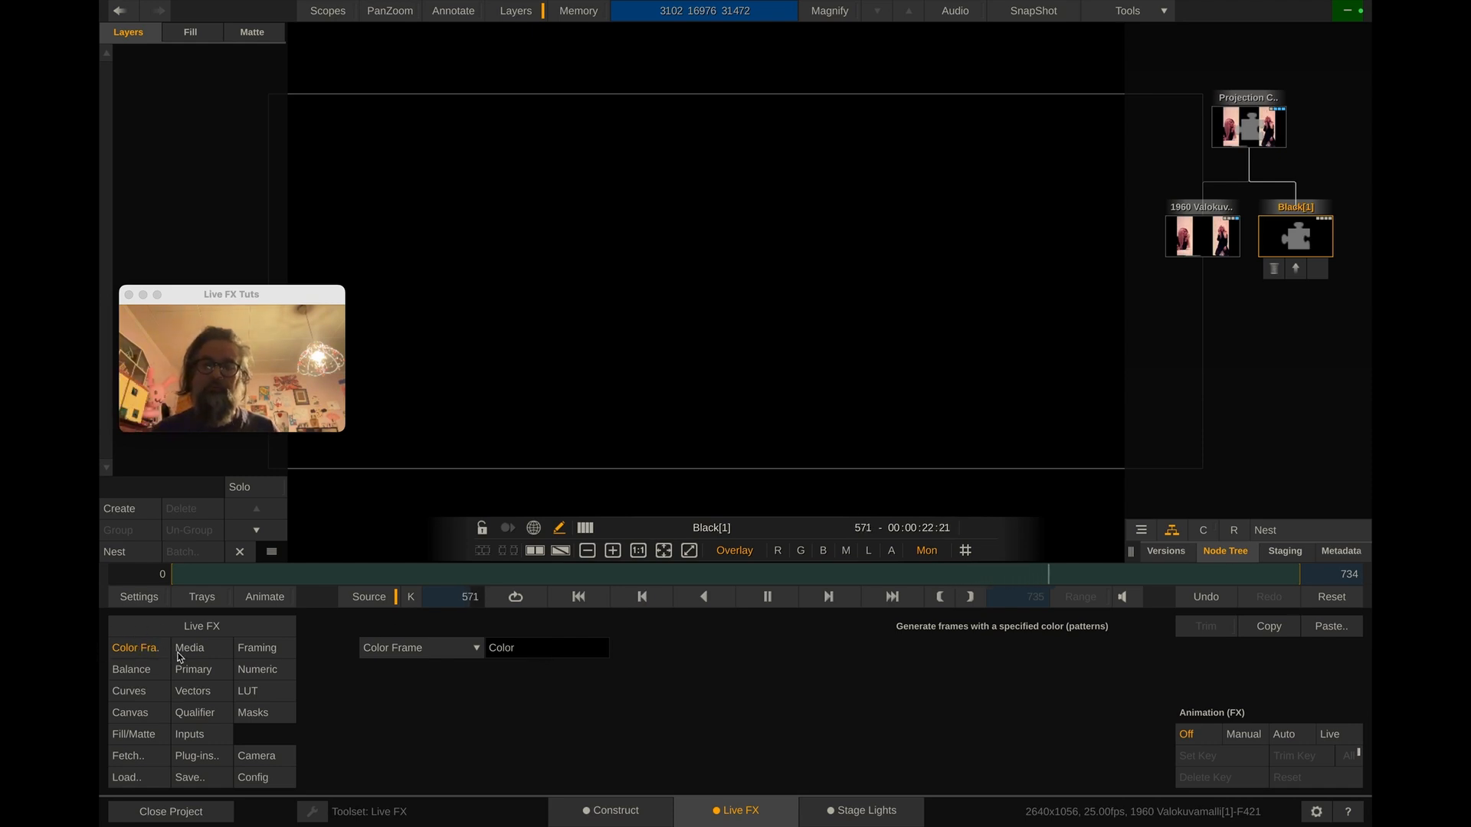
mouse_move(165, 620)
mouse_down()
mouse_move(114, 659)
mouse_move(195, 657)
mouse_up()
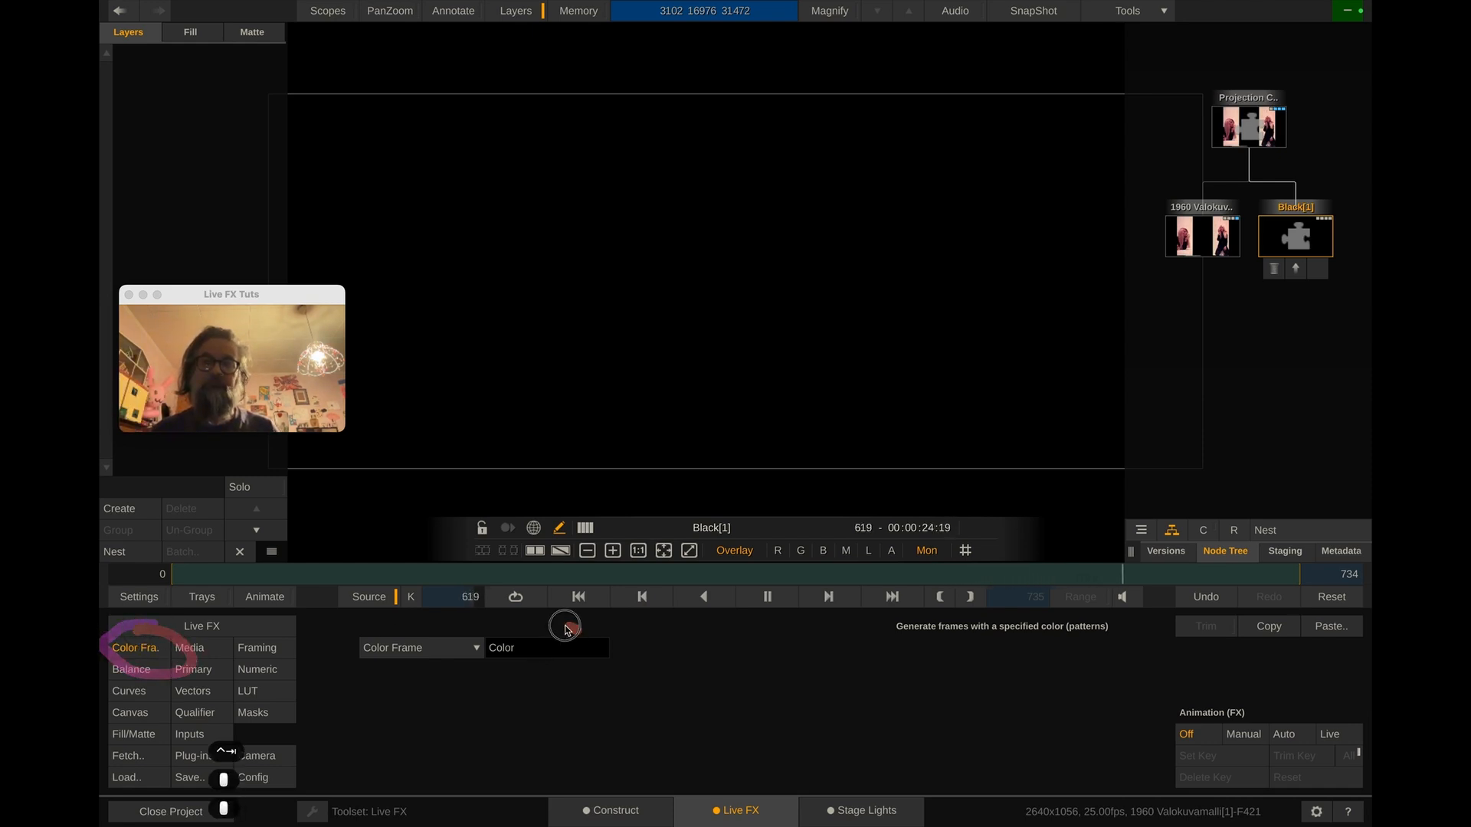
mouse_move(566, 630)
mouse_down()
mouse_move(764, 659)
mouse_move(499, 635)
mouse_up()
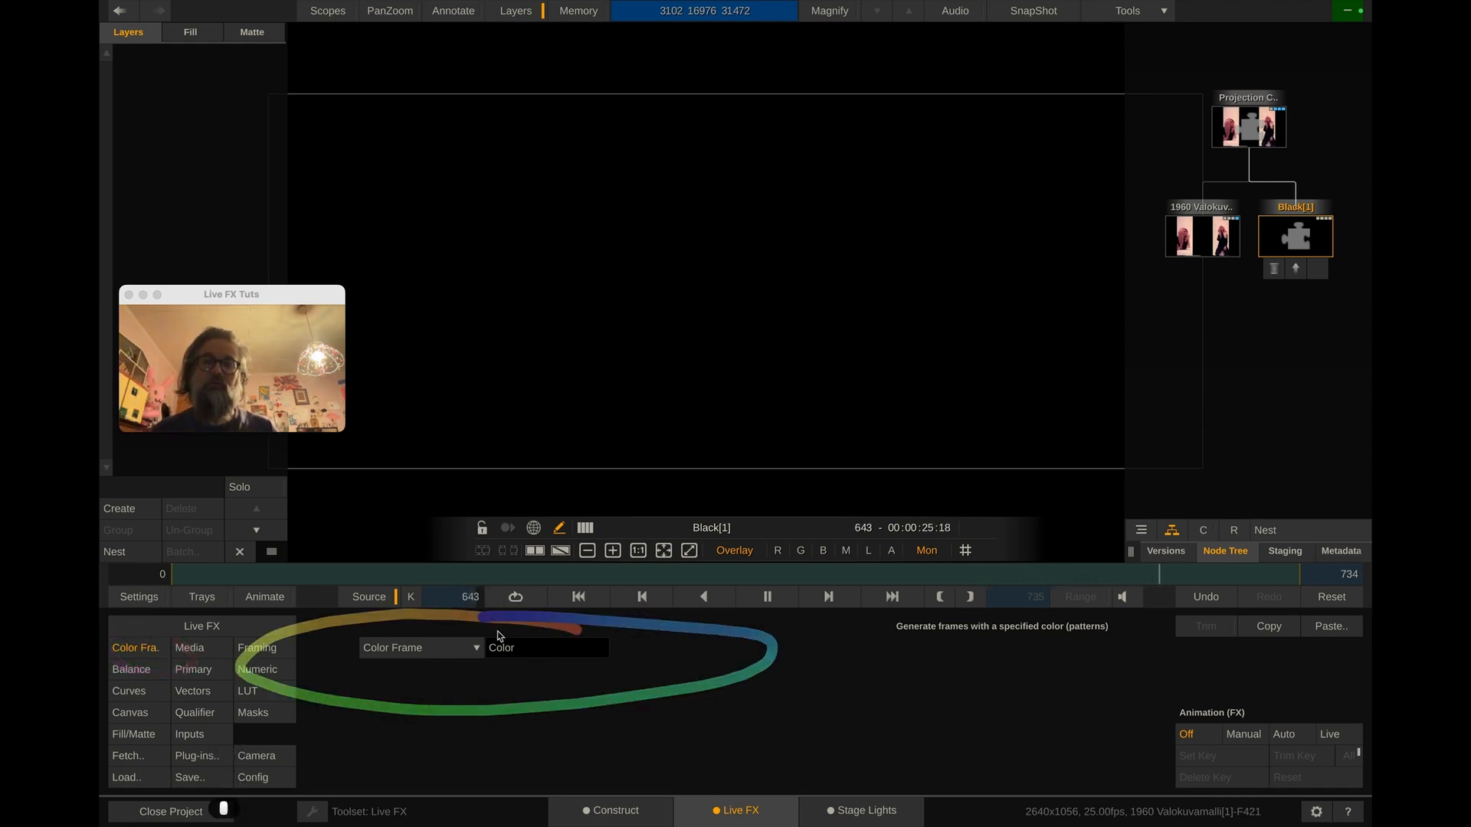
click(565, 654)
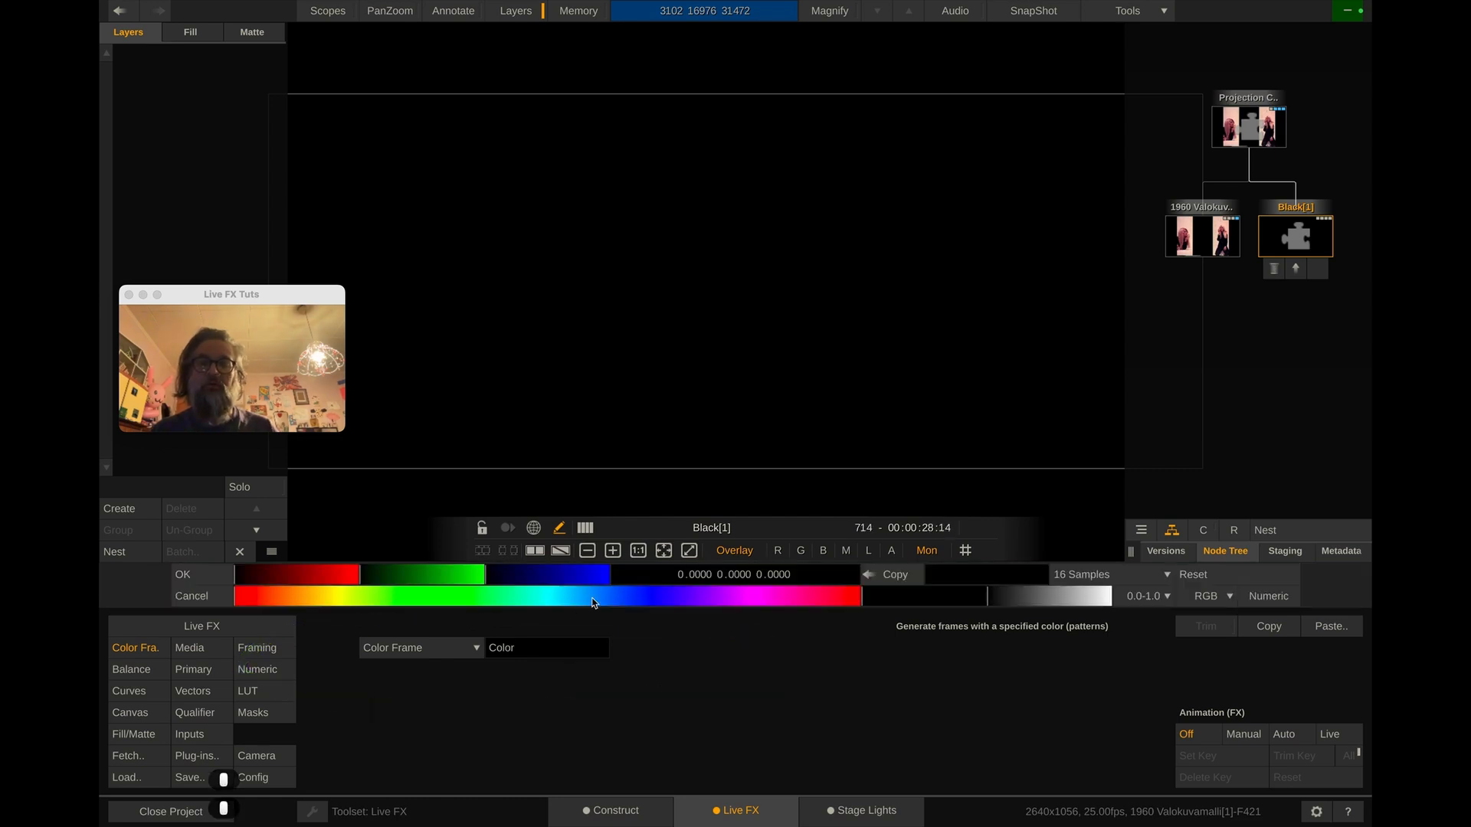
click(579, 581)
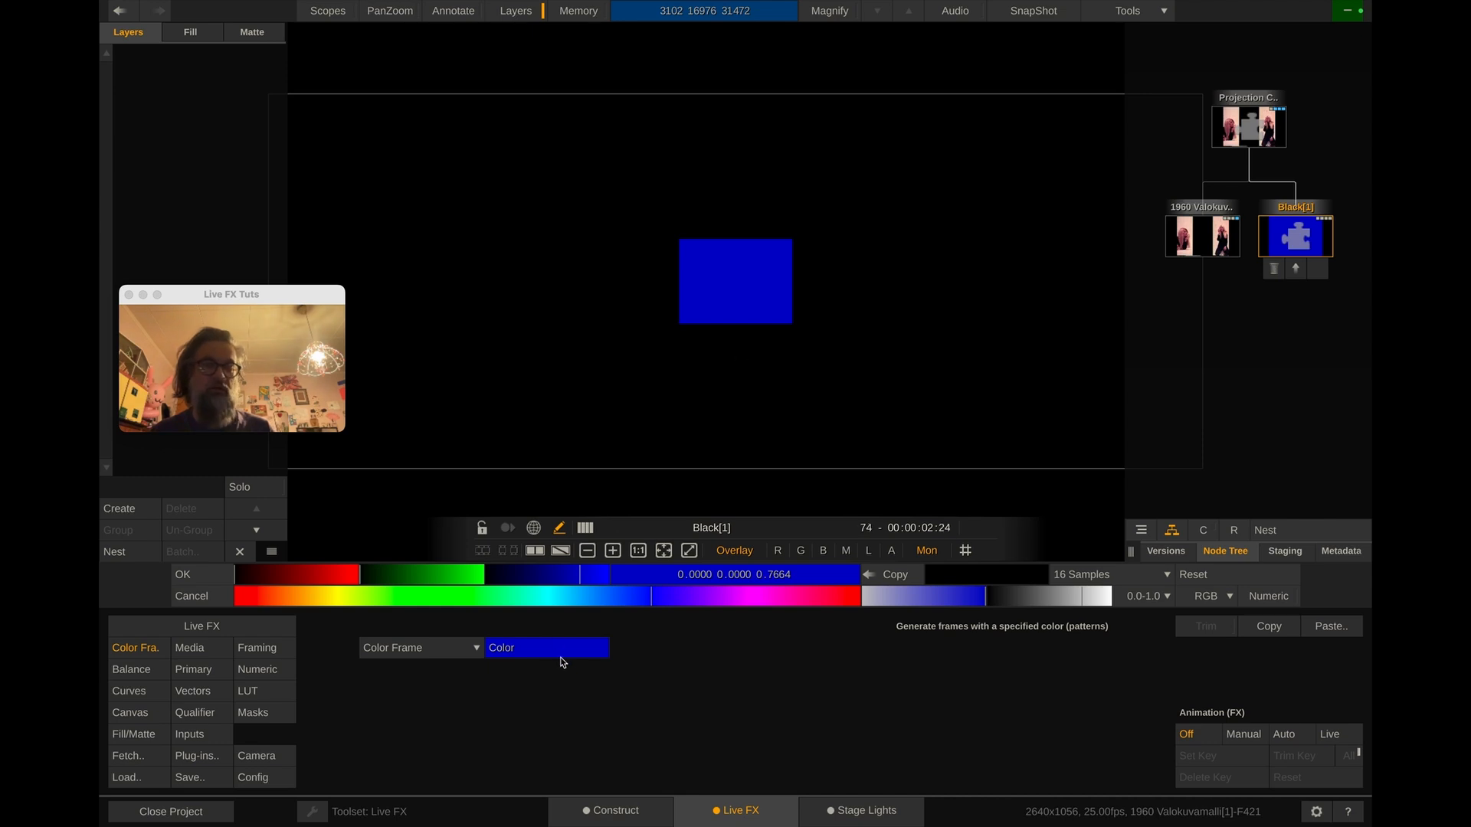
mouse_move(746, 594)
mouse_down()
mouse_move(811, 597)
mouse_move(723, 601)
mouse_up()
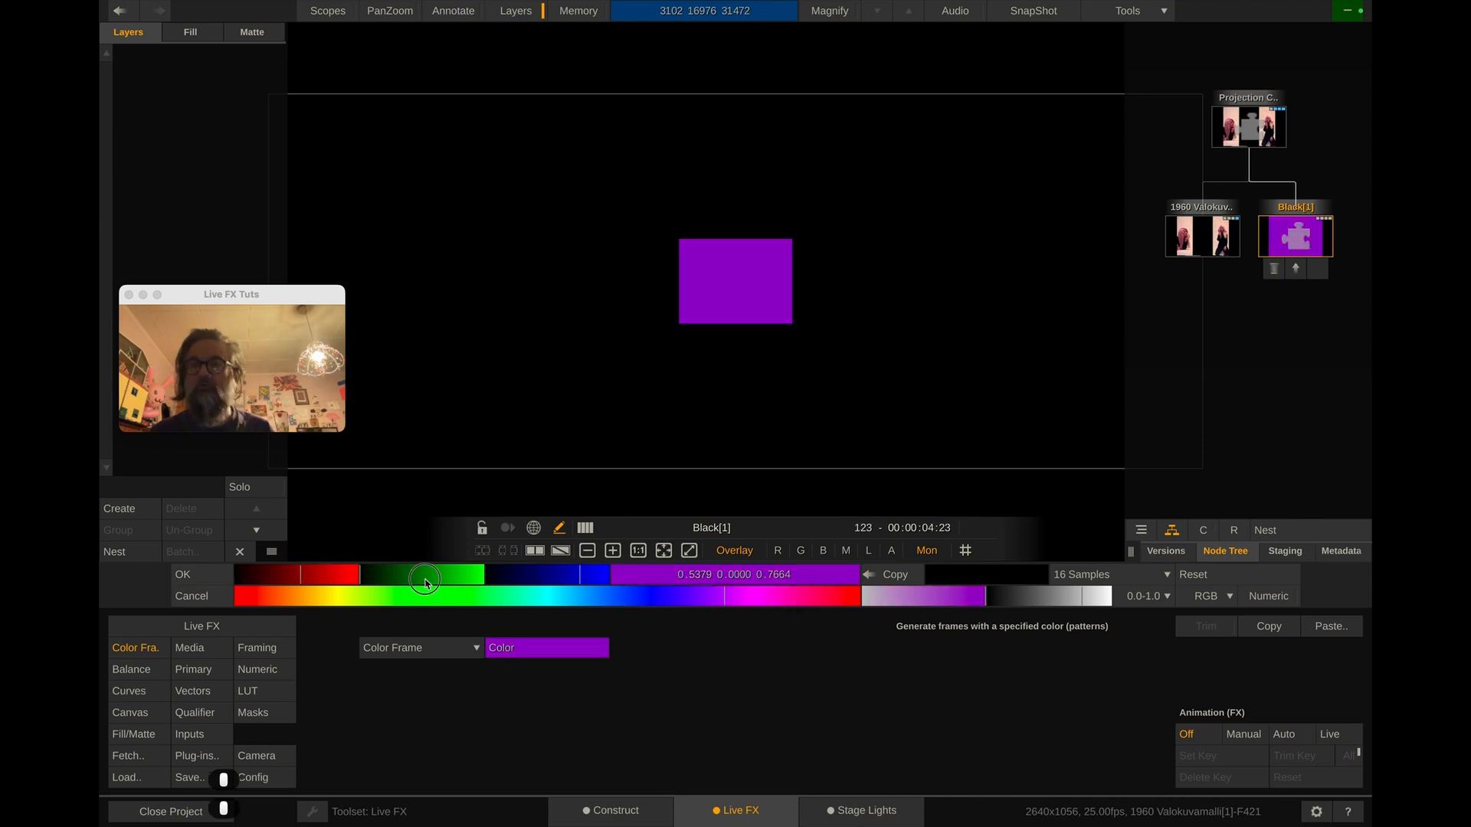
drag(425, 582, 568, 582)
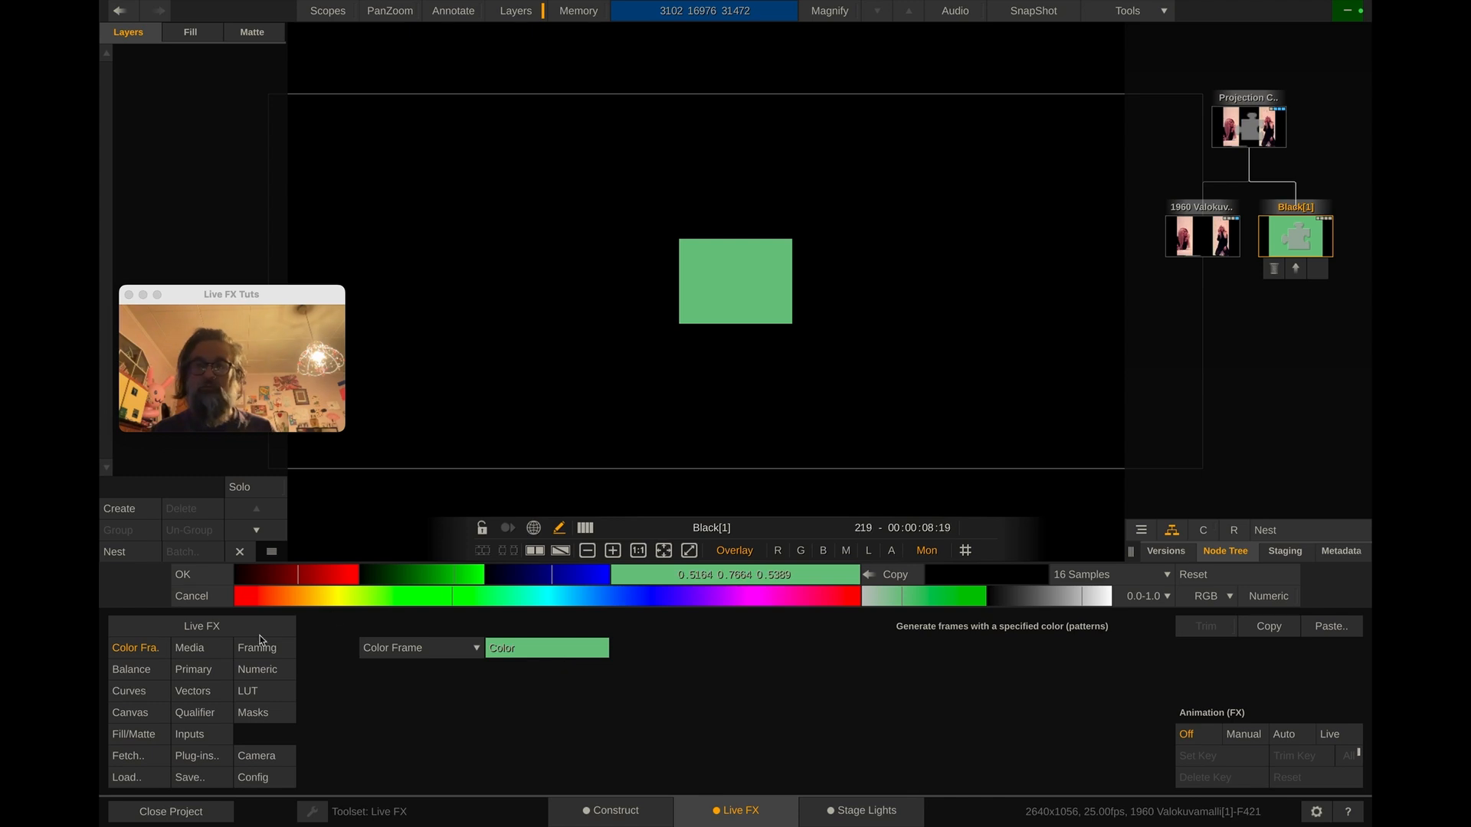
key(Escape)
Set the Black node's color to green with RGB 0.0000, 0.7928, 0.5849 and scale its X and Y framing to 206.425.
click(551, 650)
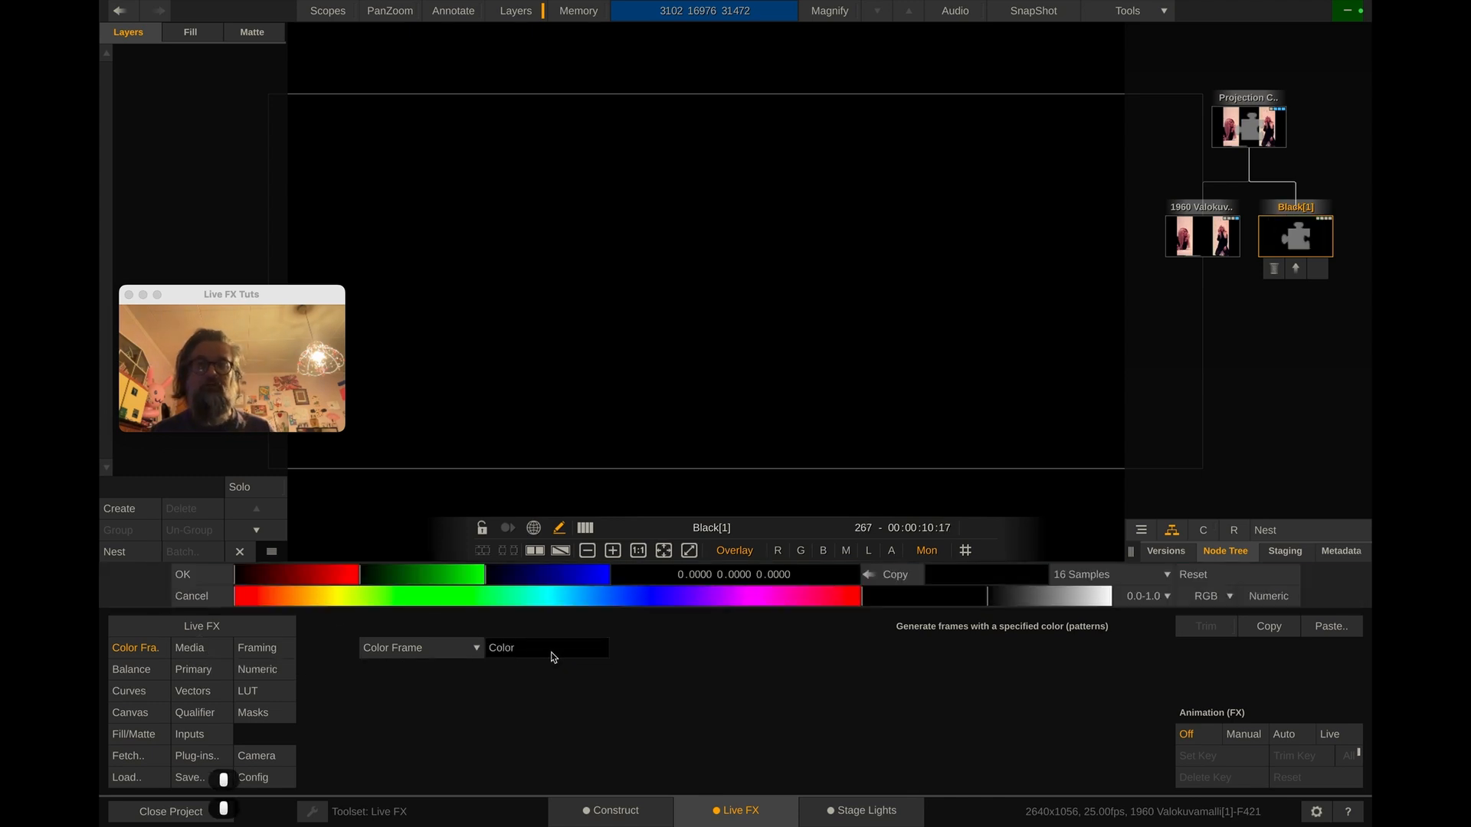
drag(567, 578, 558, 580)
click(446, 579)
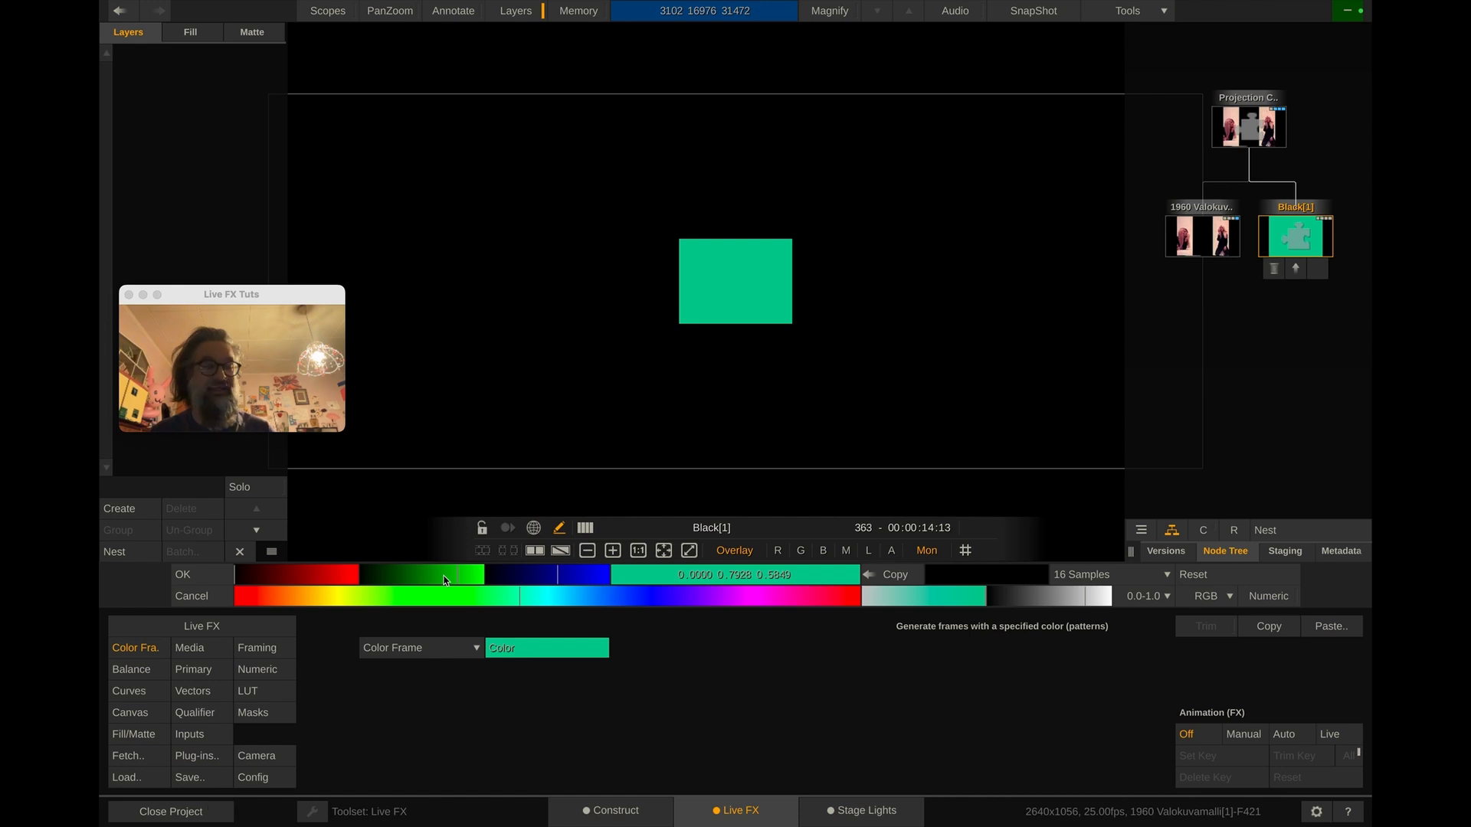
key(Return)
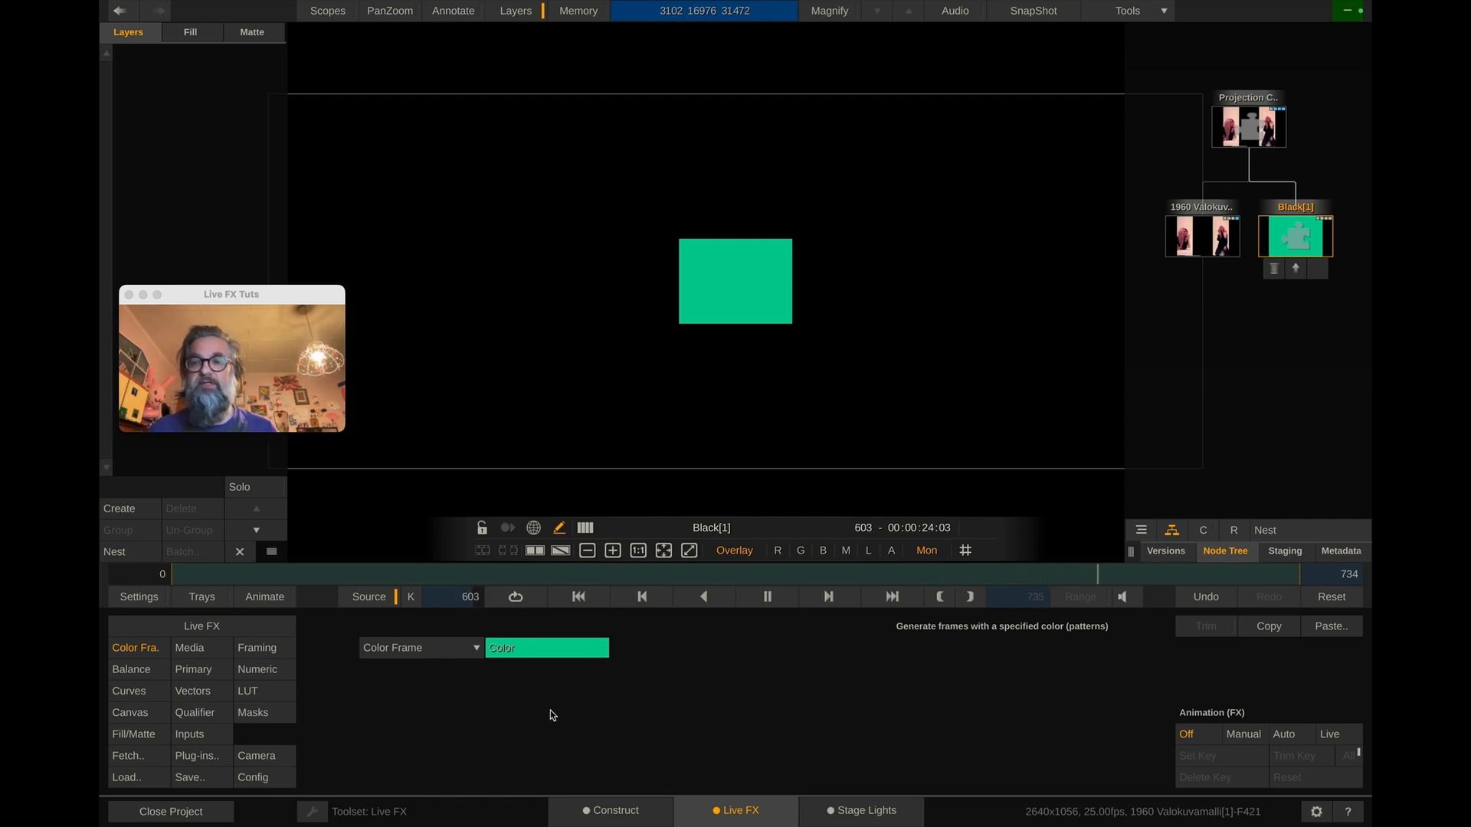
click(257, 650)
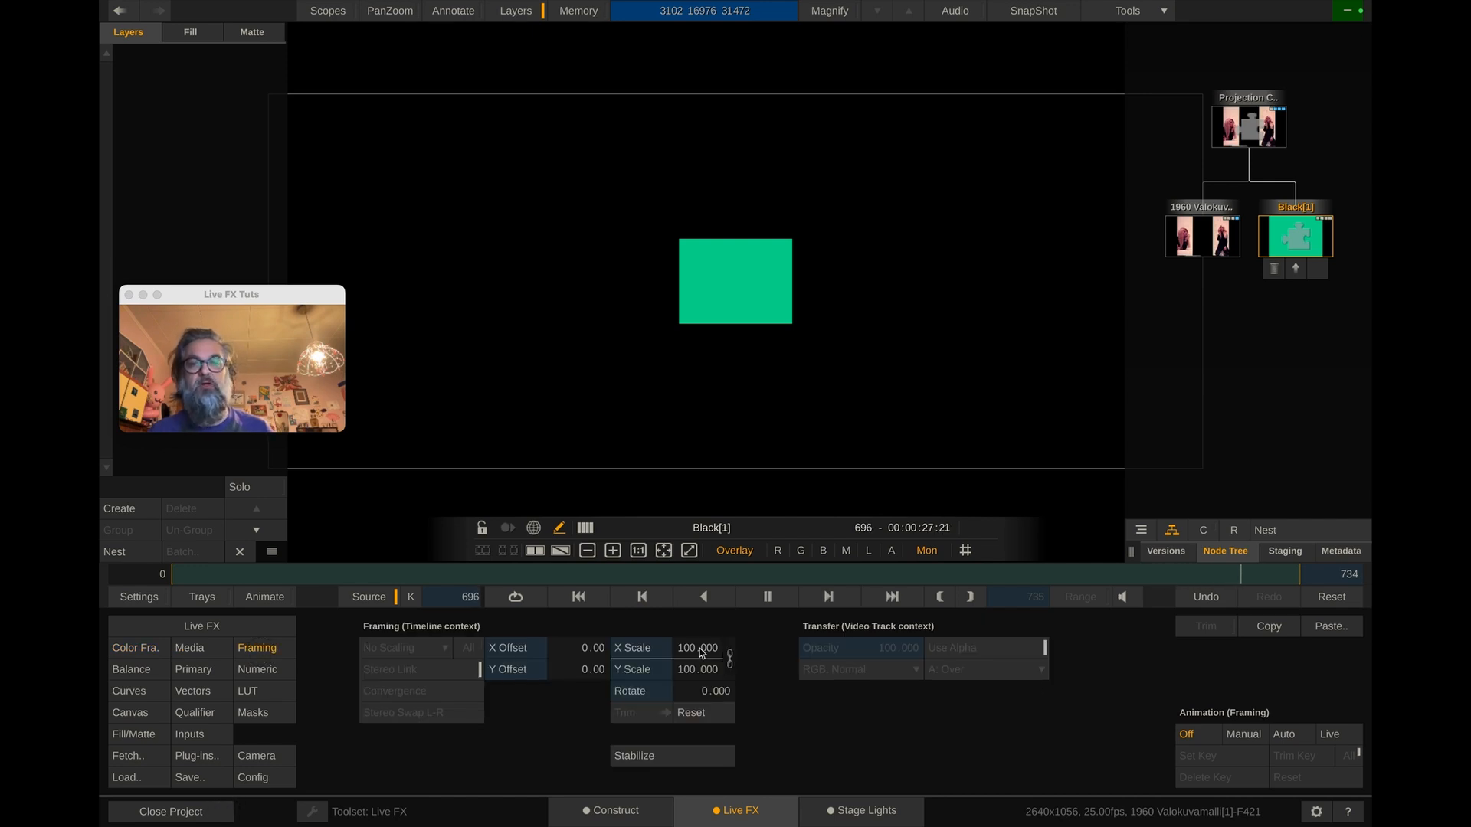
mouse_move(701, 651)
mouse_down()
mouse_move(659, 646)
mouse_move(720, 648)
mouse_up()
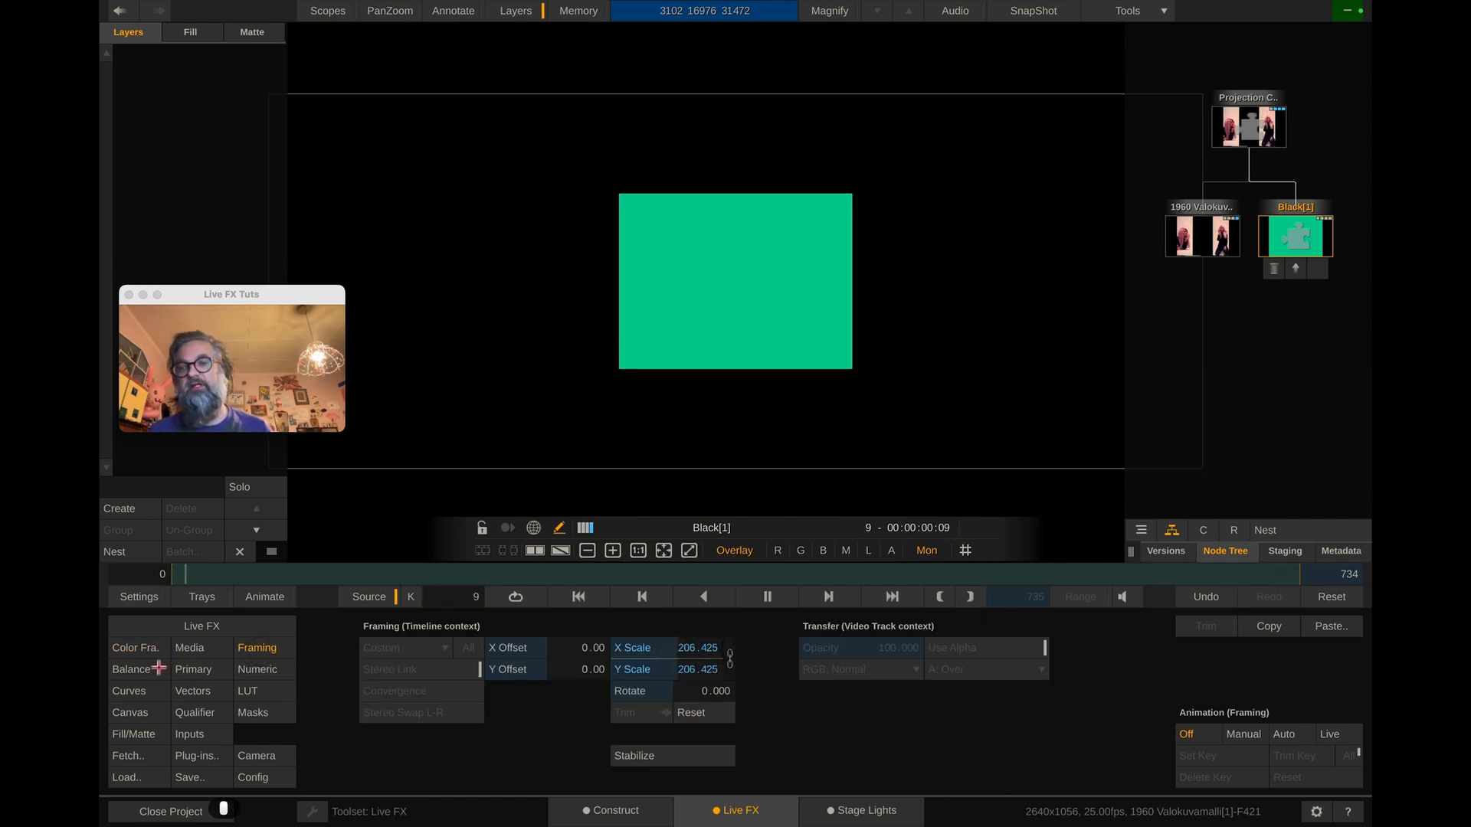
Set the color node's image format to 2640 wide by 1056 high and return to the frustum background settings of Projection Comp 2.
click(189, 647)
click(967, 649)
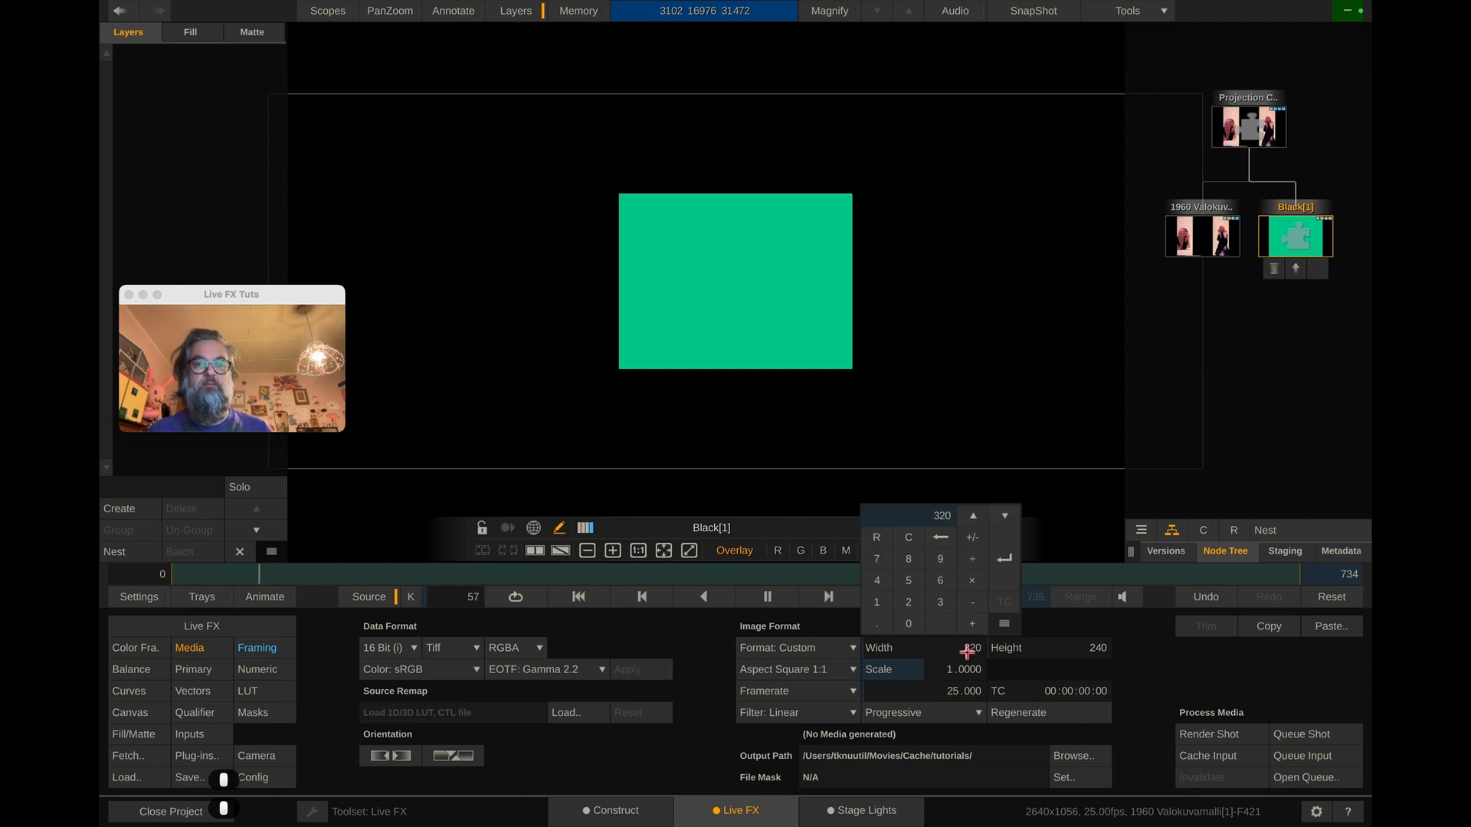
text(2640)
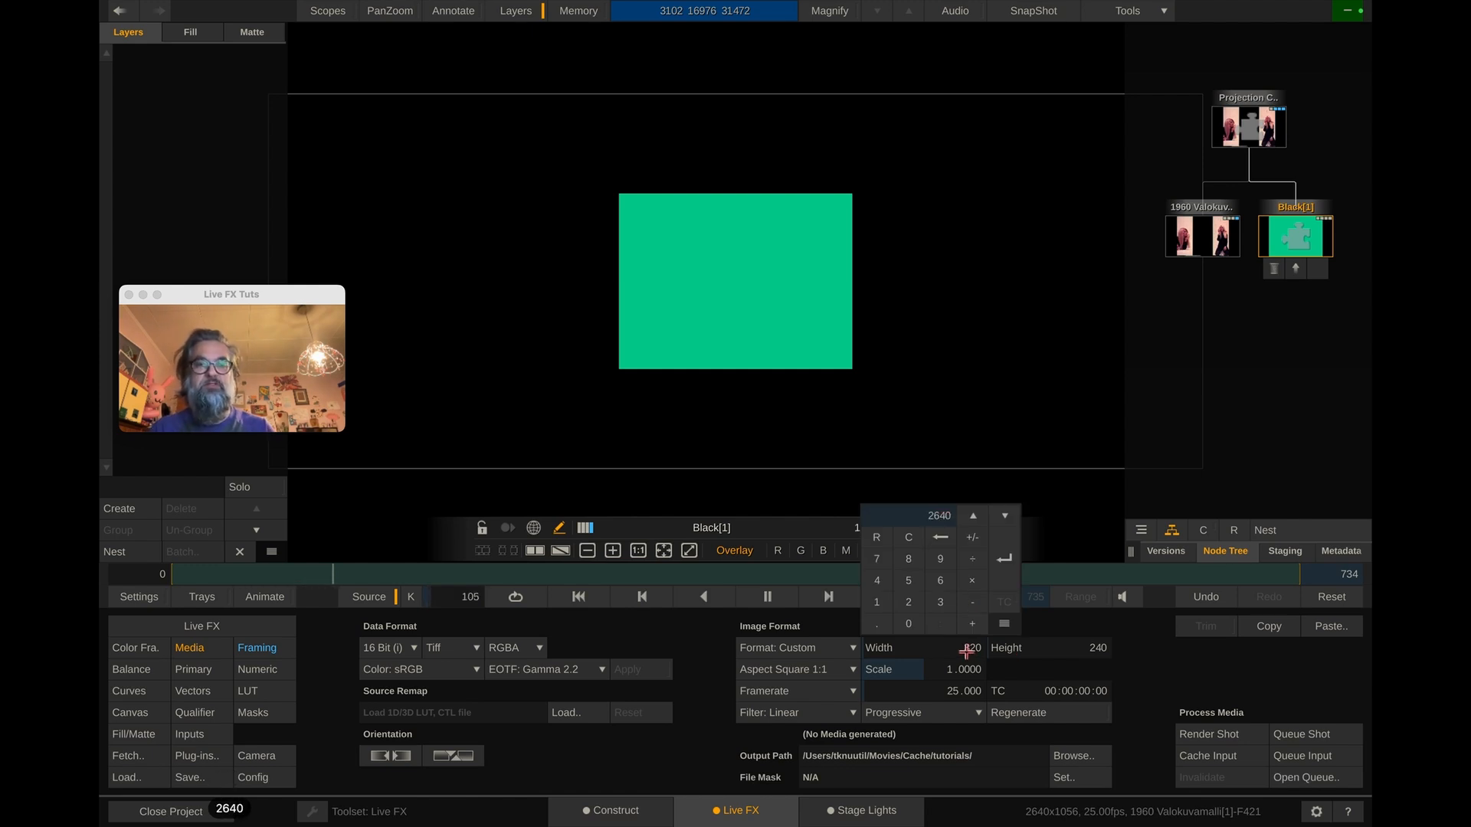
key(Return)
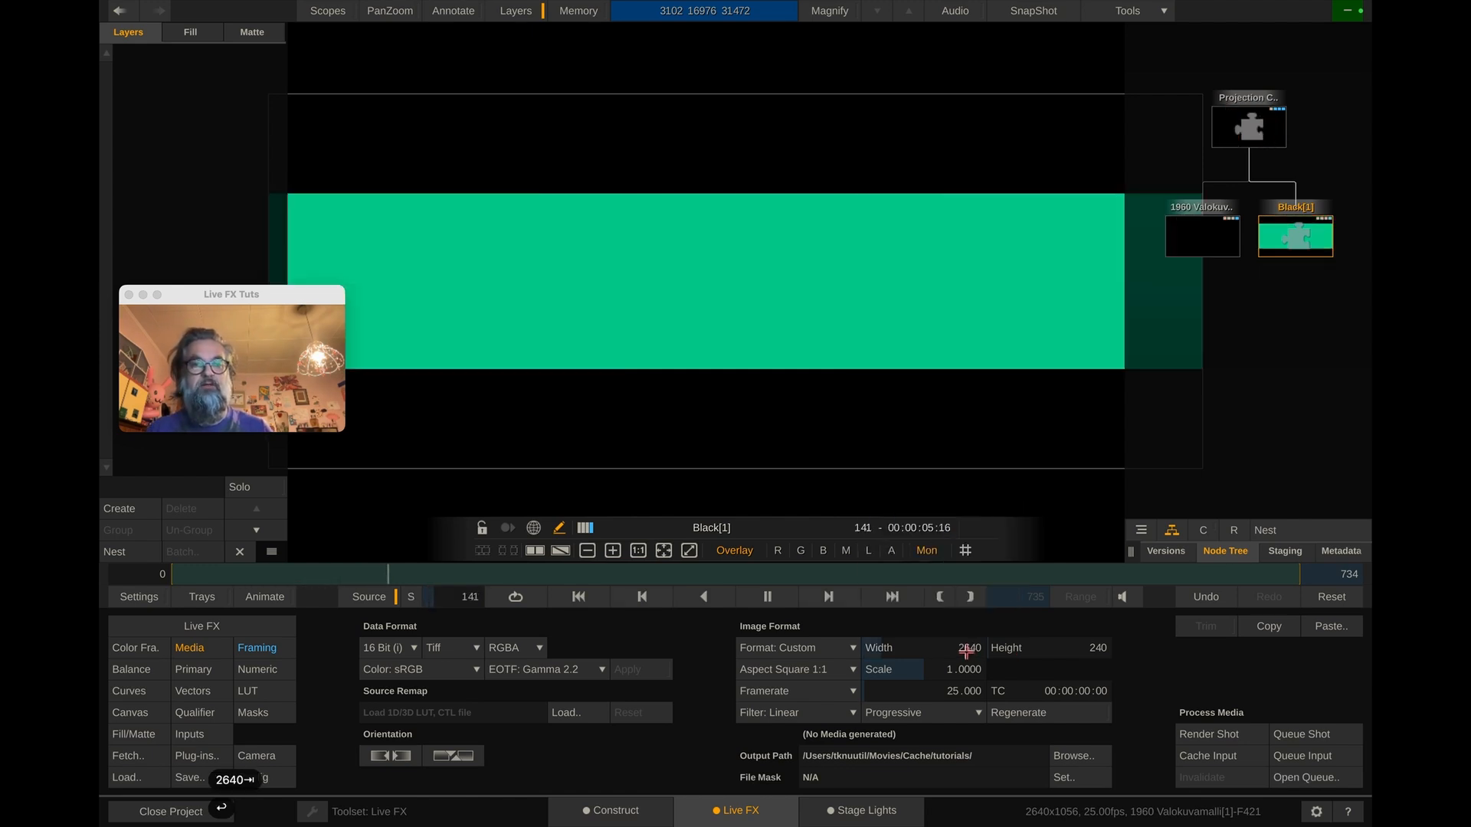
click(1035, 649)
text(1056)
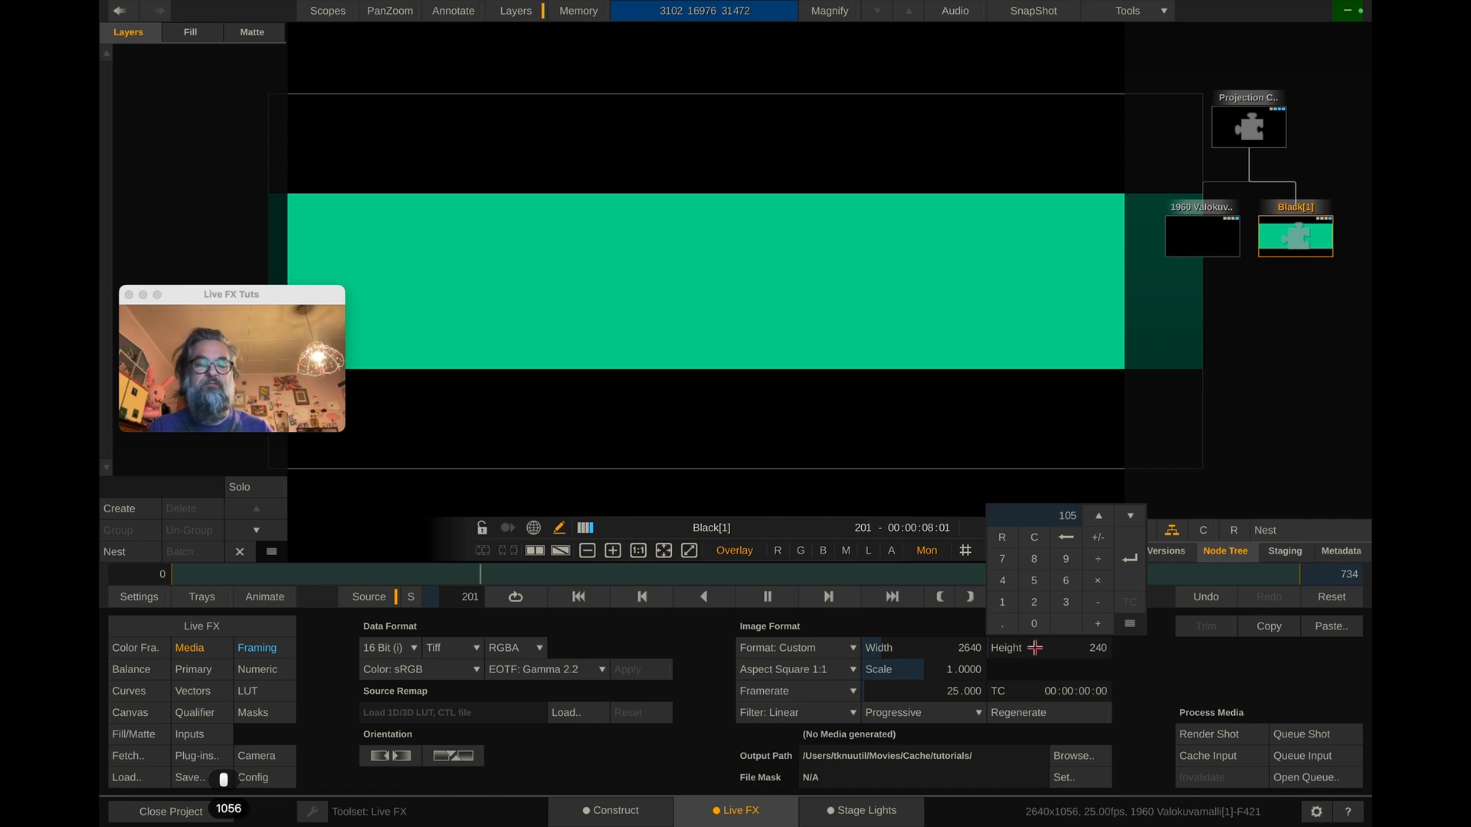
key(Return)
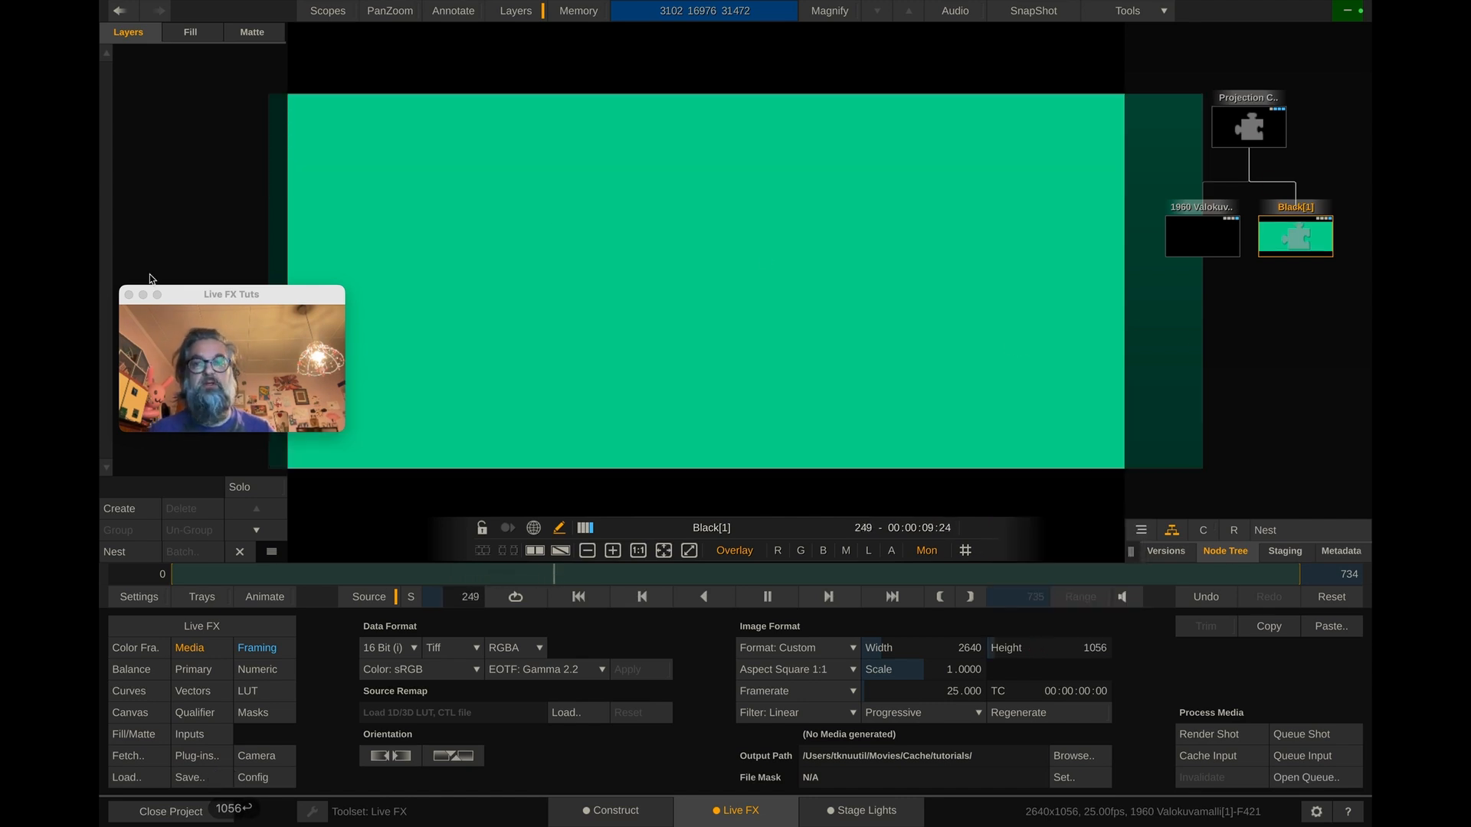
click(1266, 127)
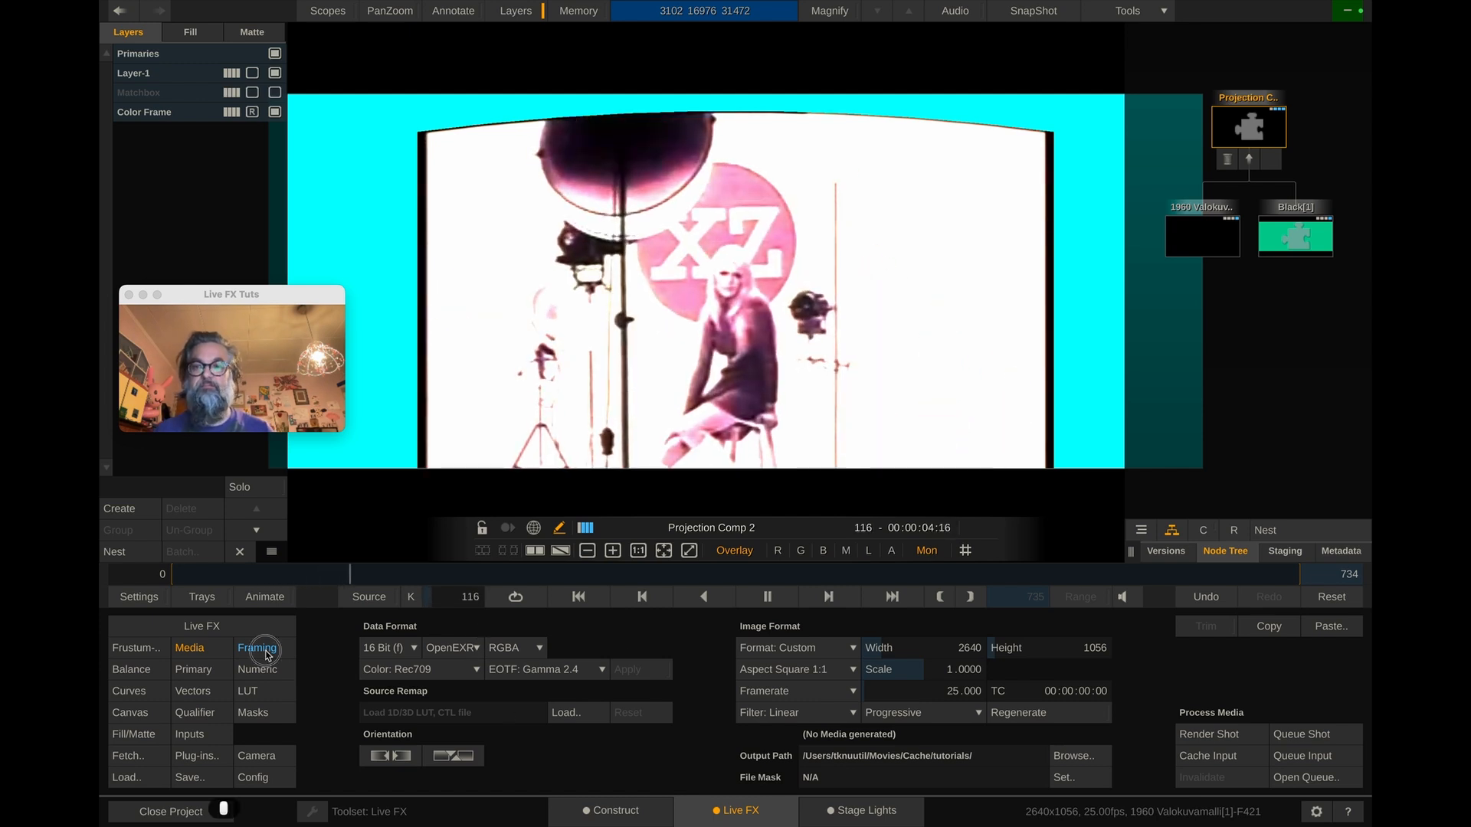
click(134, 648)
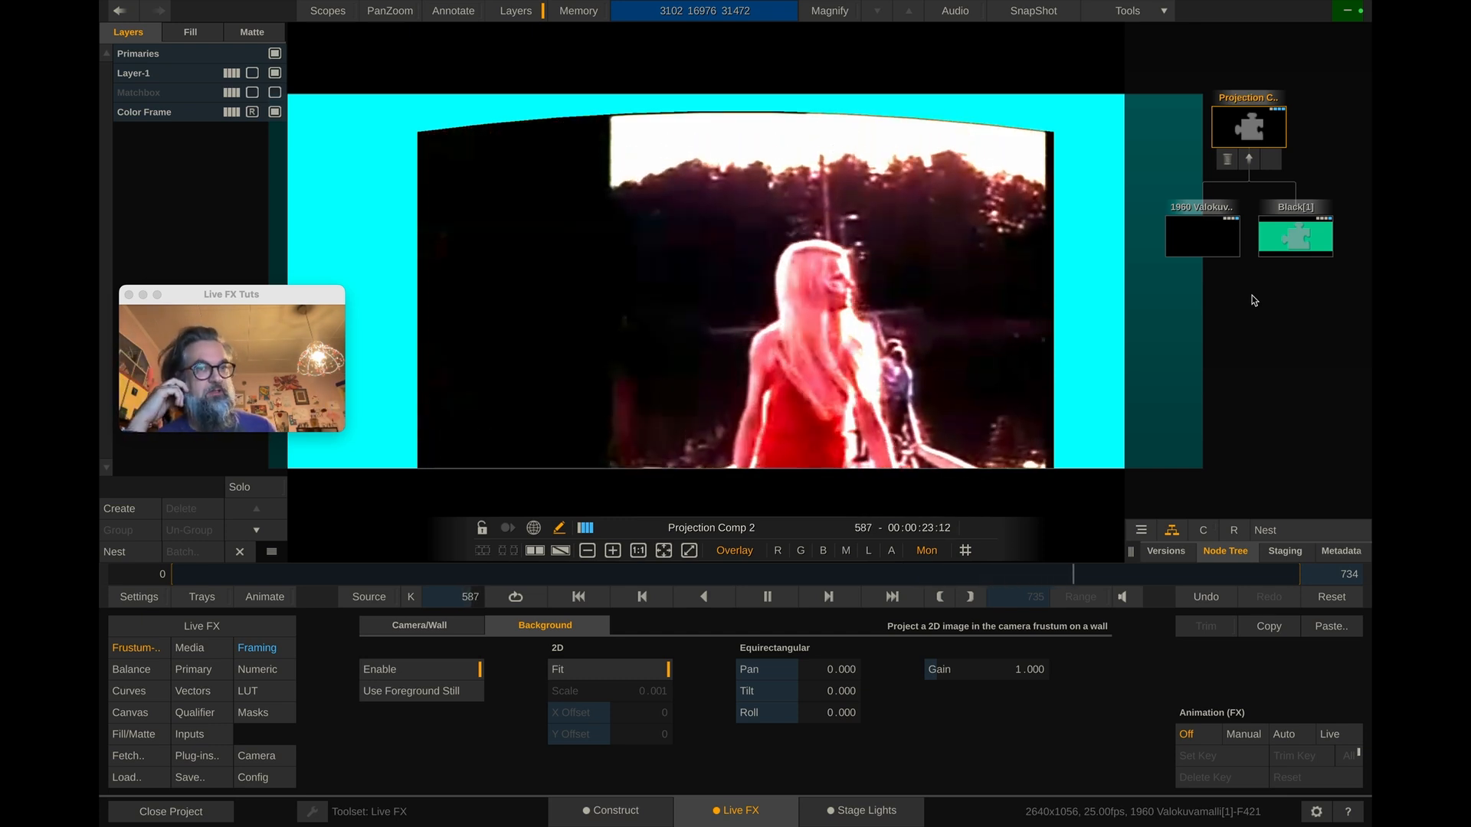
Change the color node from green to a bright, pale mint and view Projection Comp 2 with the new background color.
click(1294, 235)
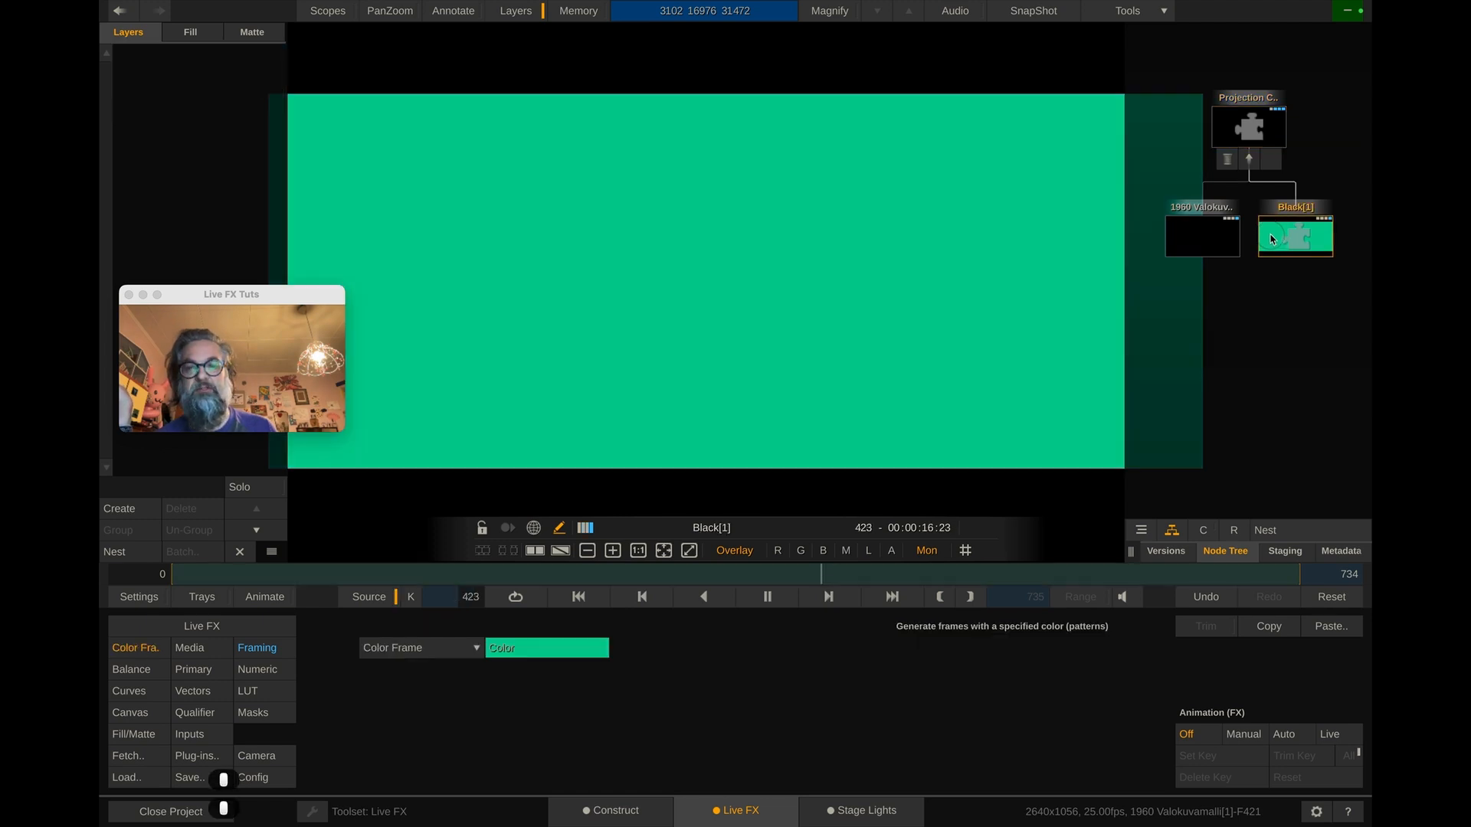
click(543, 657)
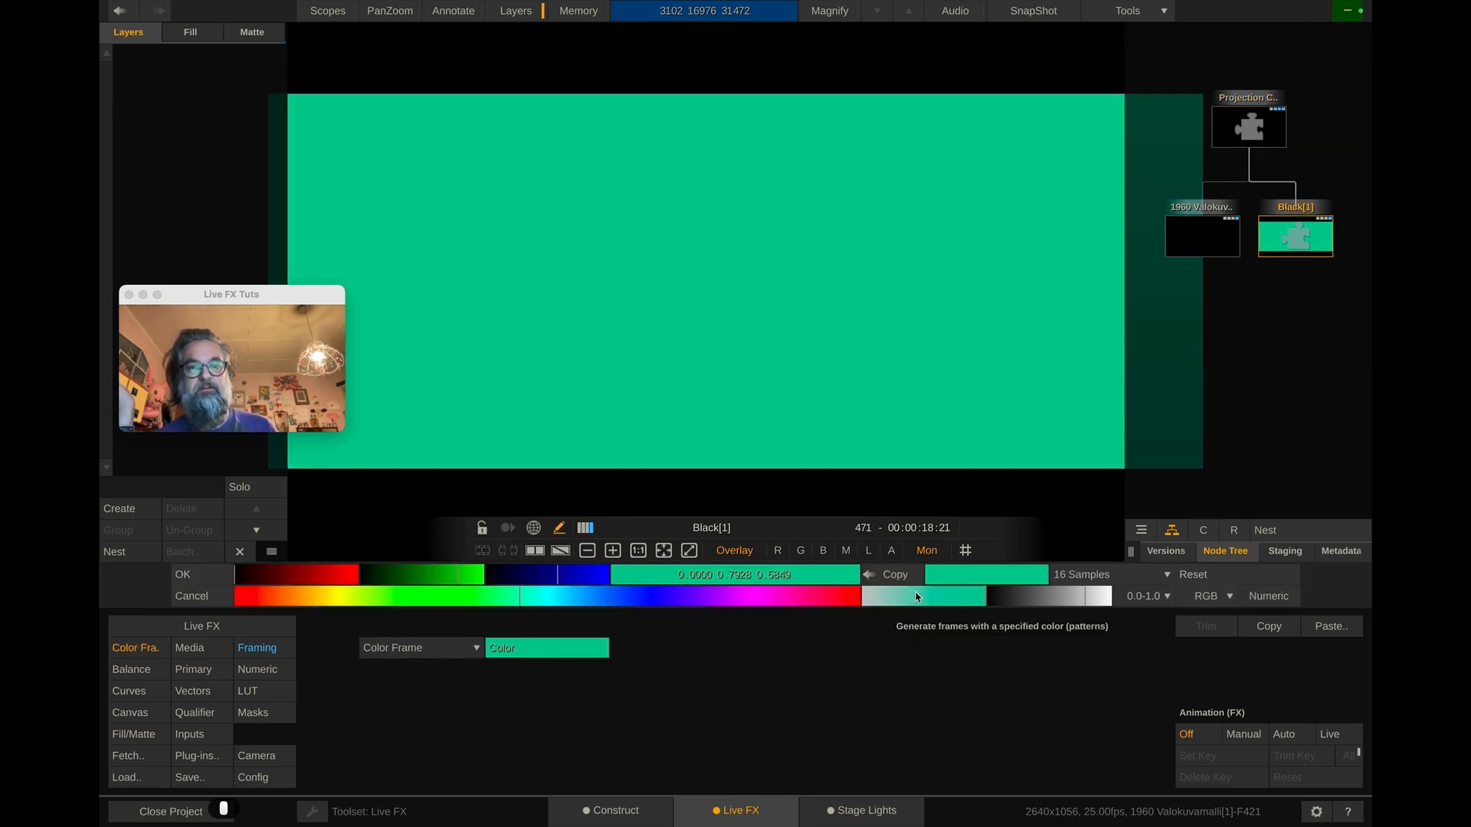
drag(948, 603, 880, 598)
click(1088, 596)
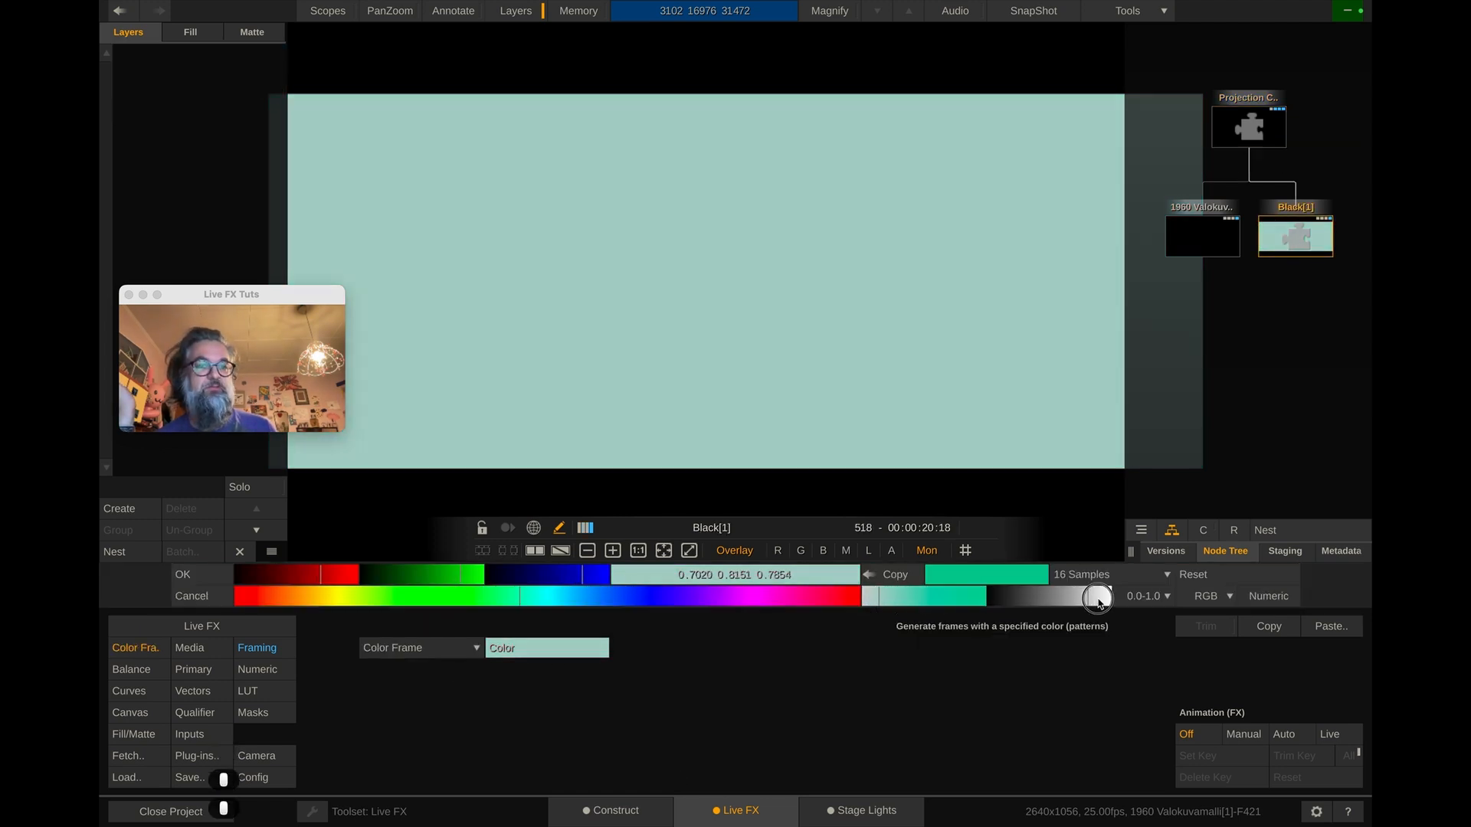
key(Return)
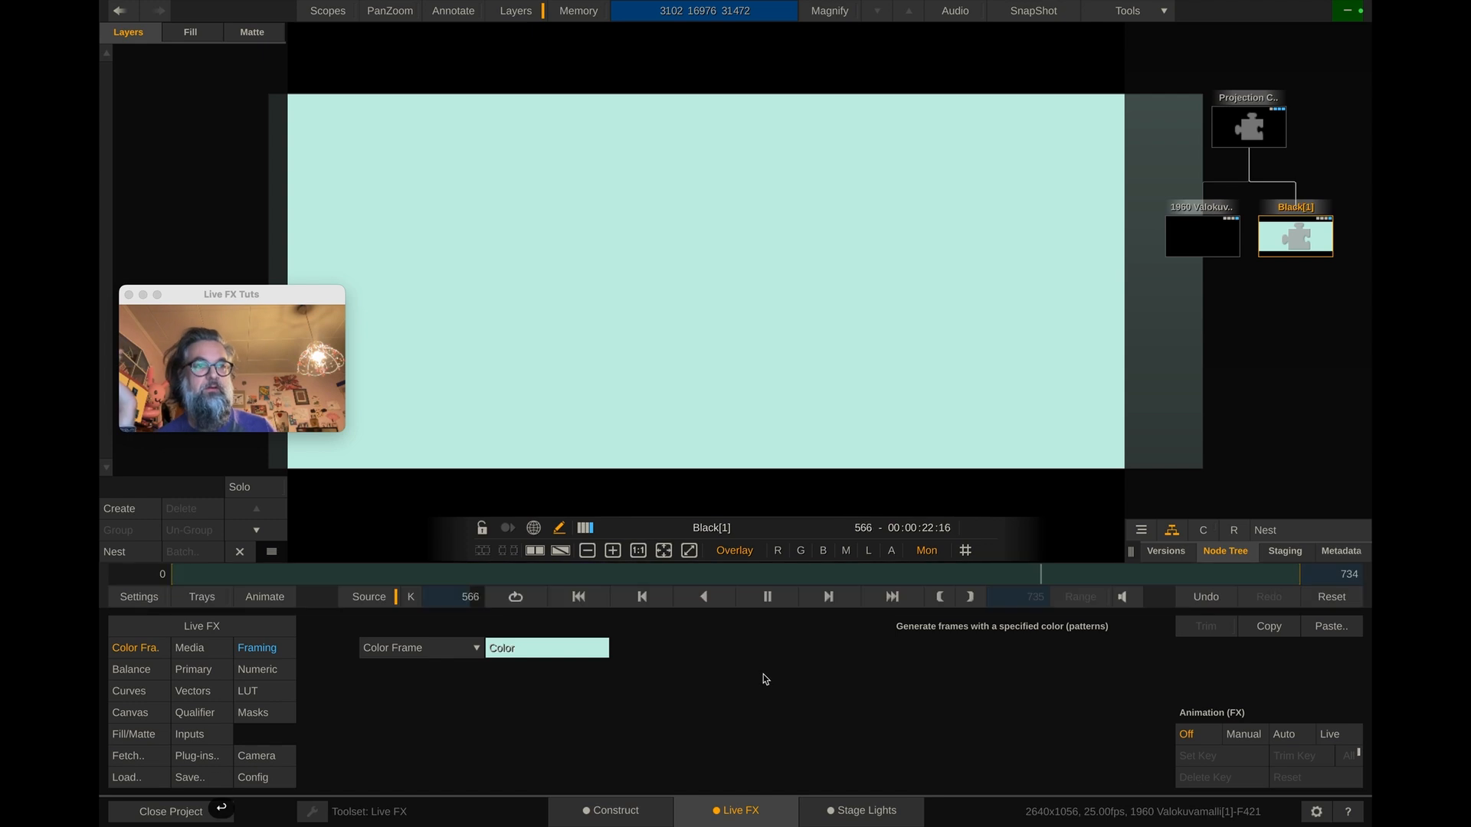
click(1251, 122)
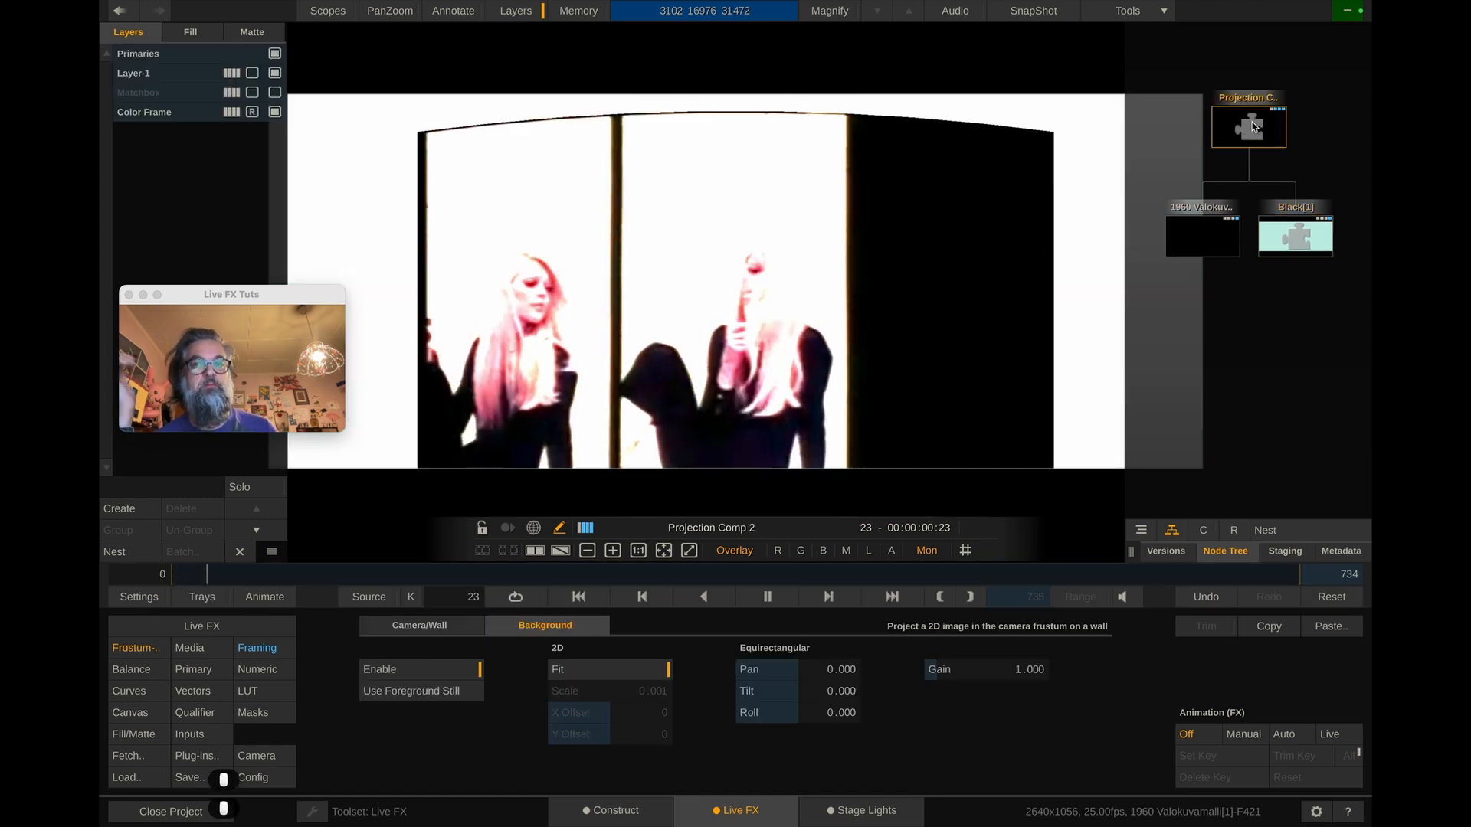